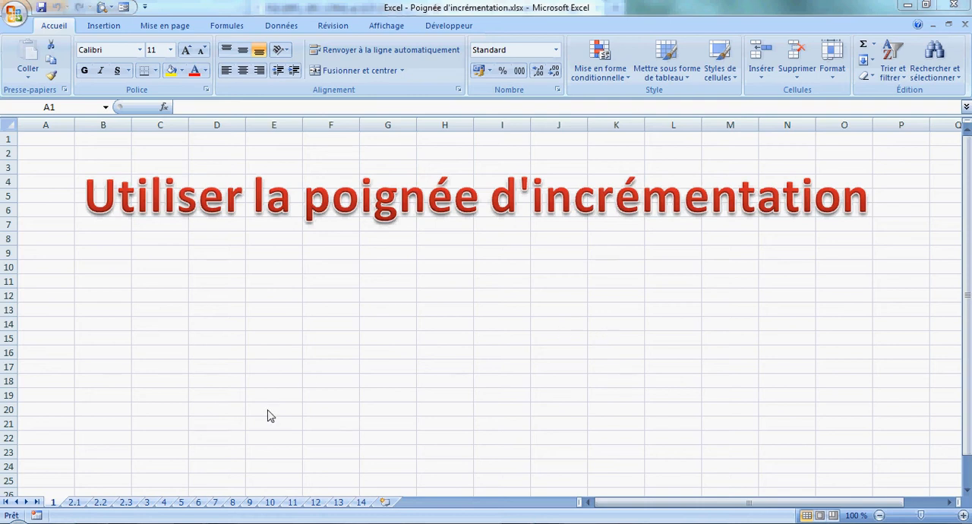
Select the range E1:G4 on sheet 2.1 to view its fill handle.
click(74, 502)
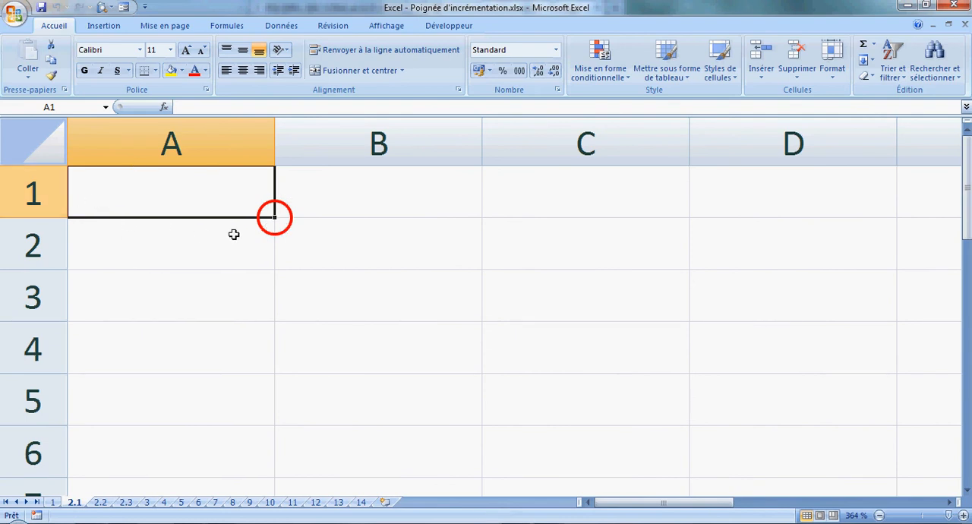
click(752, 502)
drag(190, 194, 576, 360)
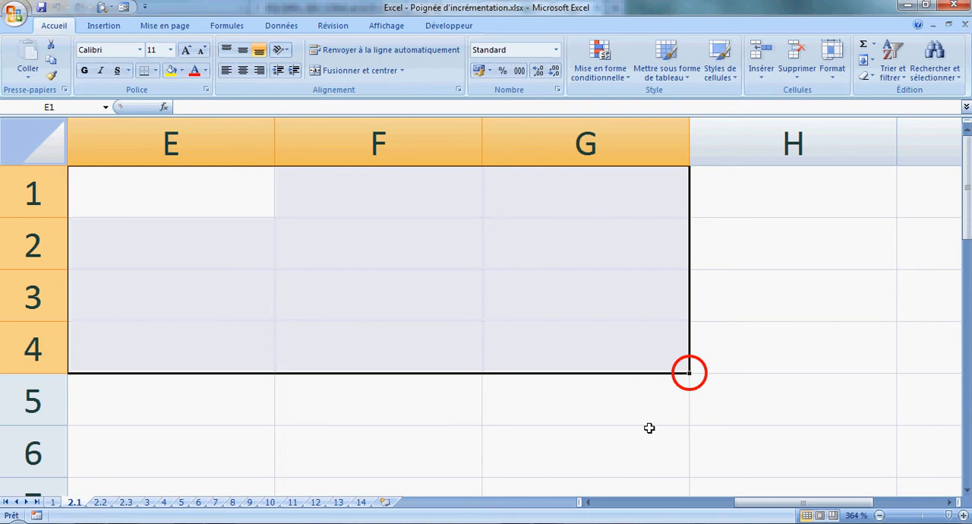
On sheet 2.3, extend empty cell A1 with the fill handle across to E1, and again down to A9.
click(100, 502)
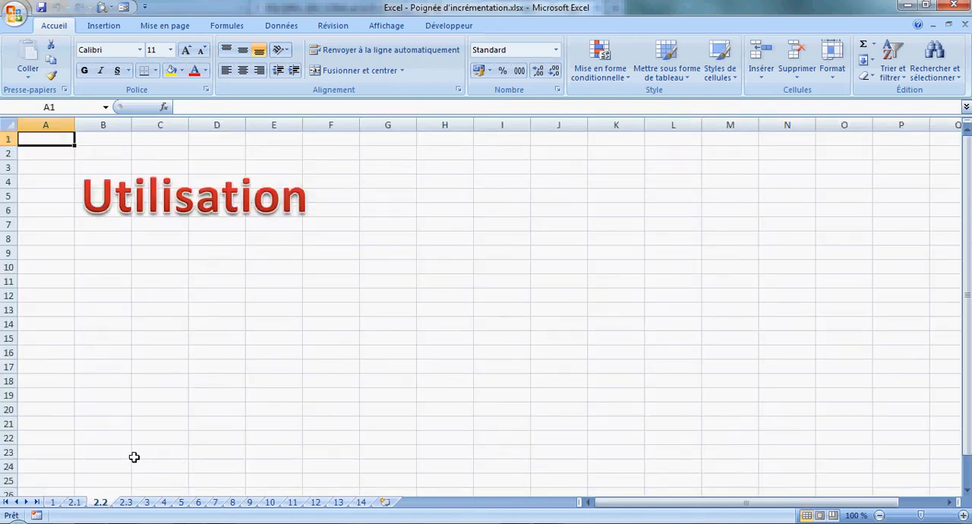
click(126, 502)
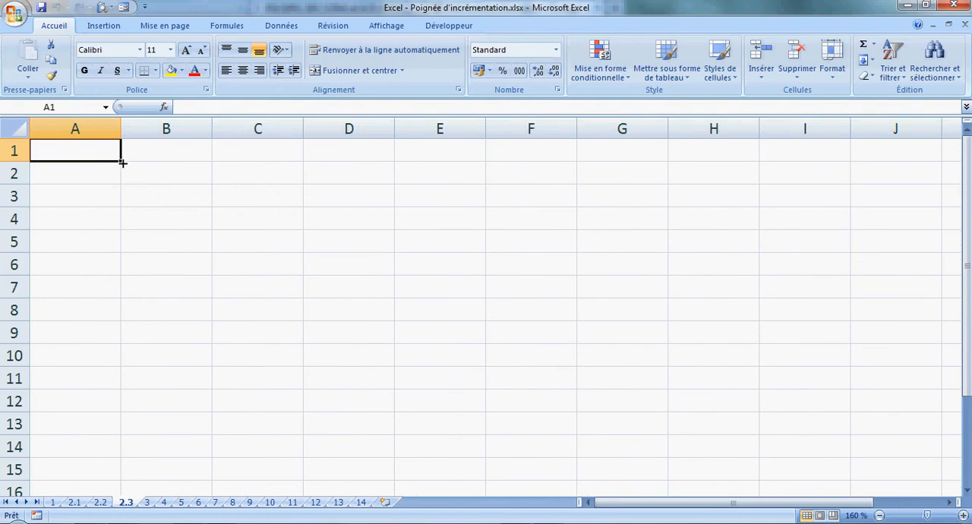
drag(120, 161, 479, 169)
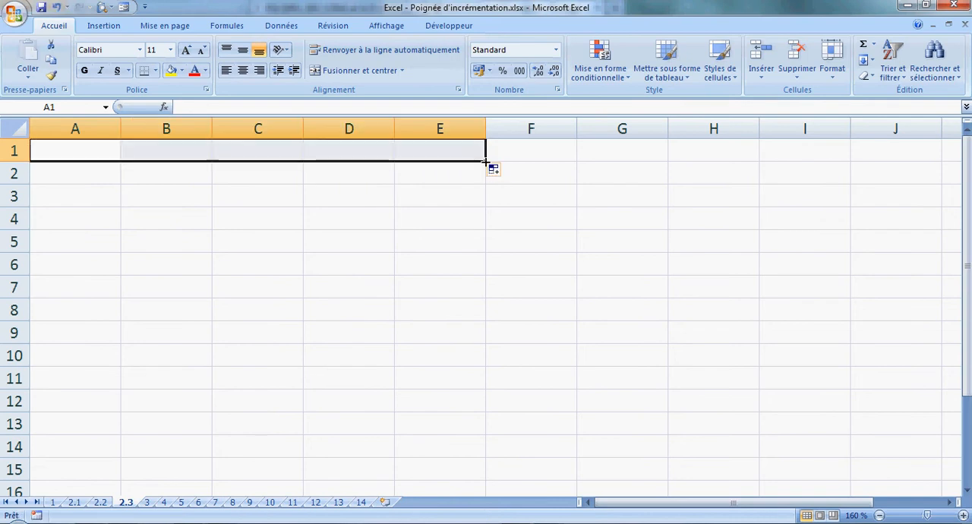
click(116, 156)
drag(120, 161, 110, 344)
Extend empty cells with the fill handle: B9 up to B2, F5 back to C5, and B3 through F8.
click(152, 334)
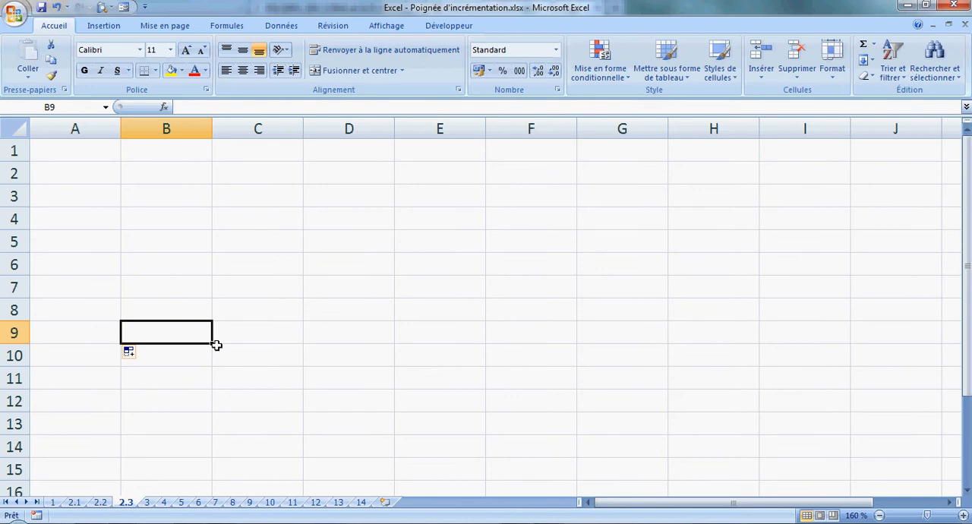
drag(213, 344, 208, 180)
click(499, 250)
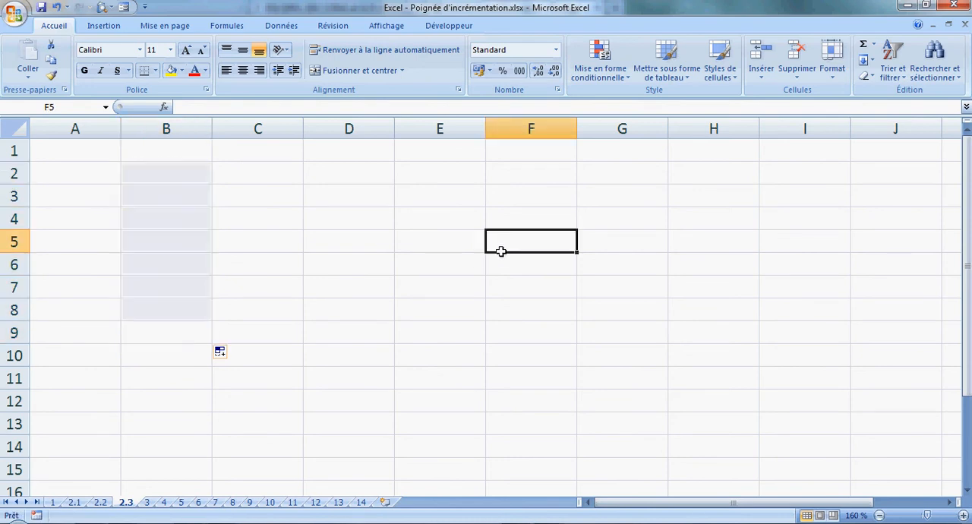
drag(580, 260, 251, 246)
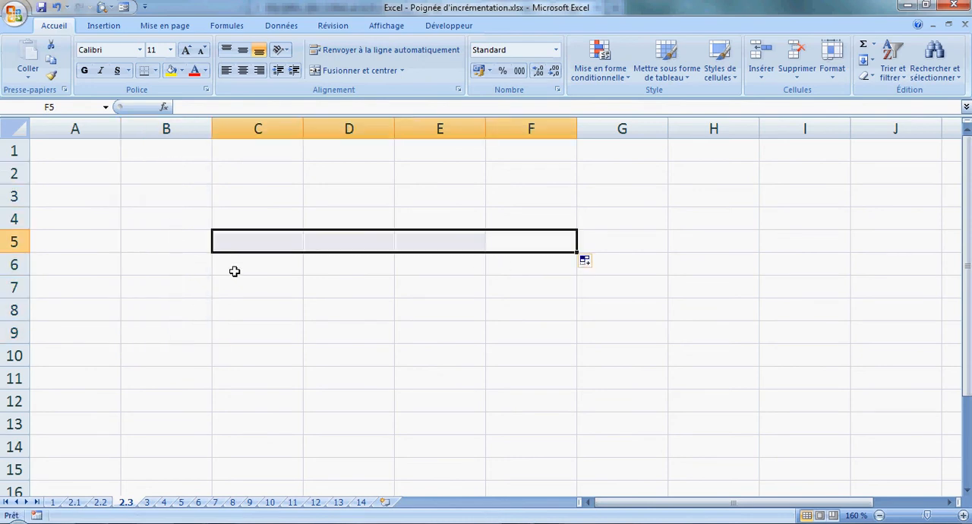
click(236, 274)
drag(175, 199, 575, 319)
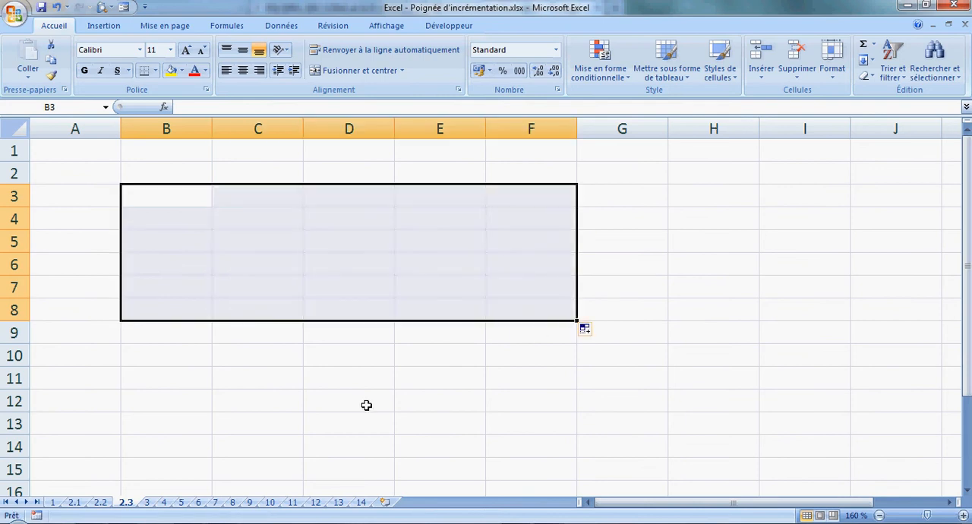
On sheet 4, enter 1 in cell A1 and fill it down to A15.
click(147, 505)
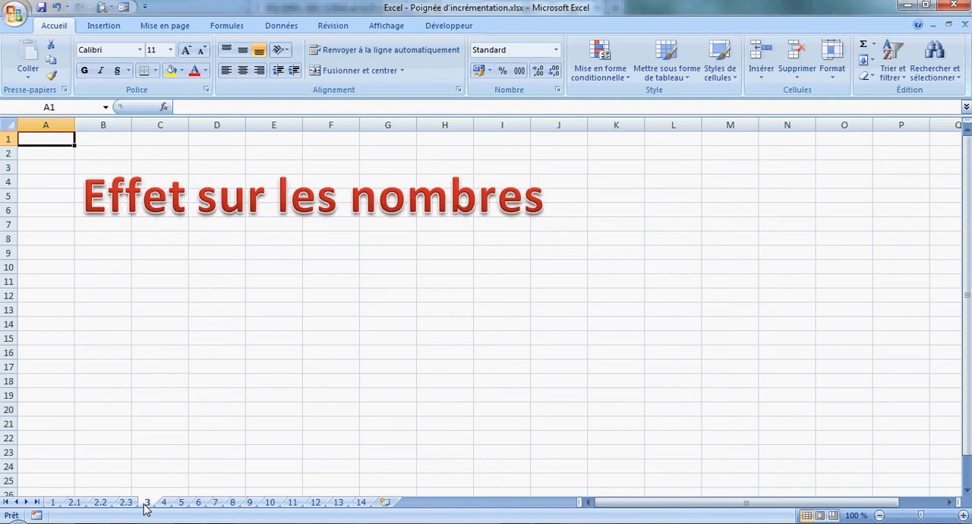
click(164, 504)
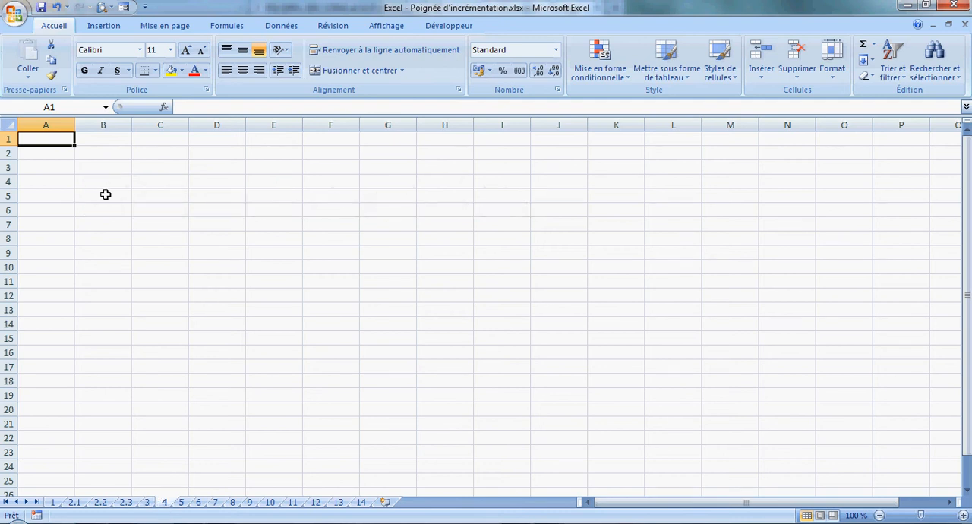
text(1)
key(Return)
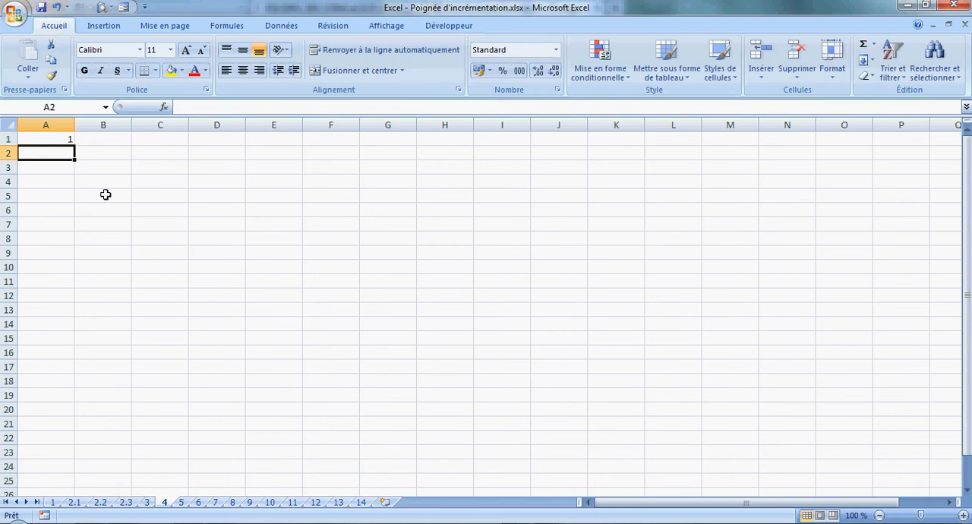
click(68, 140)
drag(74, 146, 55, 348)
click(169, 307)
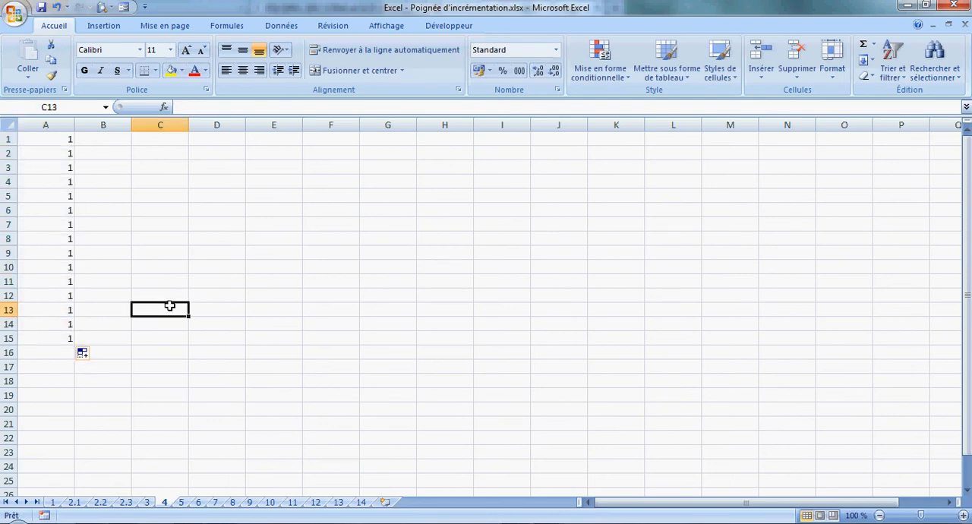
Enter 1 and 2 in cells C1 and C2 and extend the series down to C15.
click(165, 142)
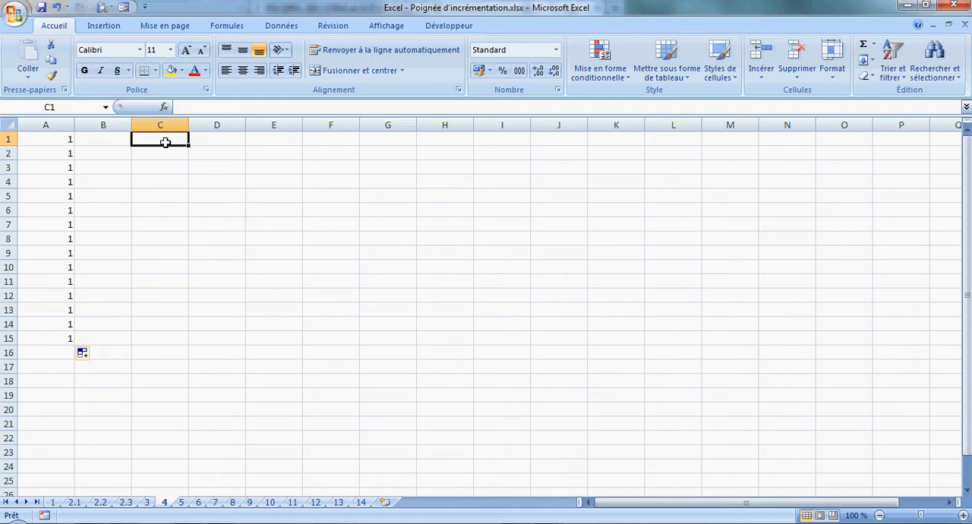
text(1)
key(Return)
text(2)
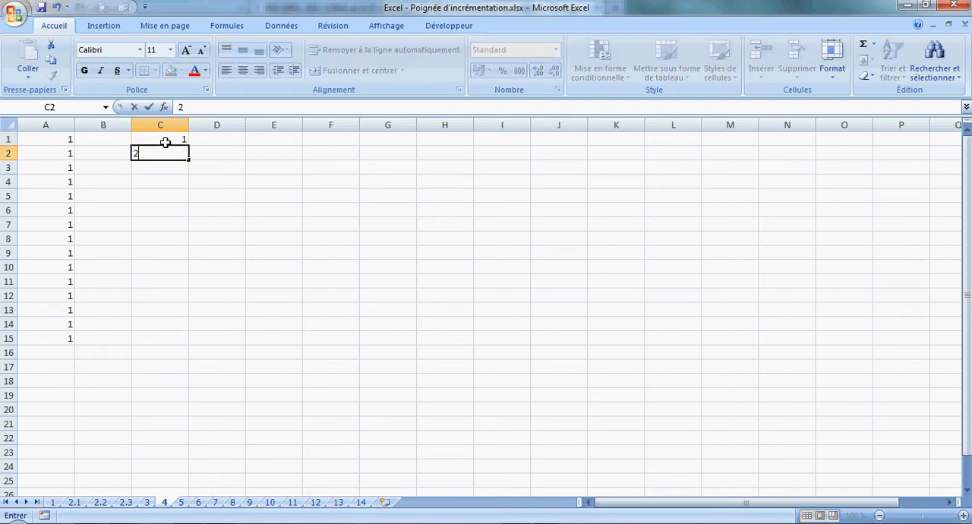
key(Return)
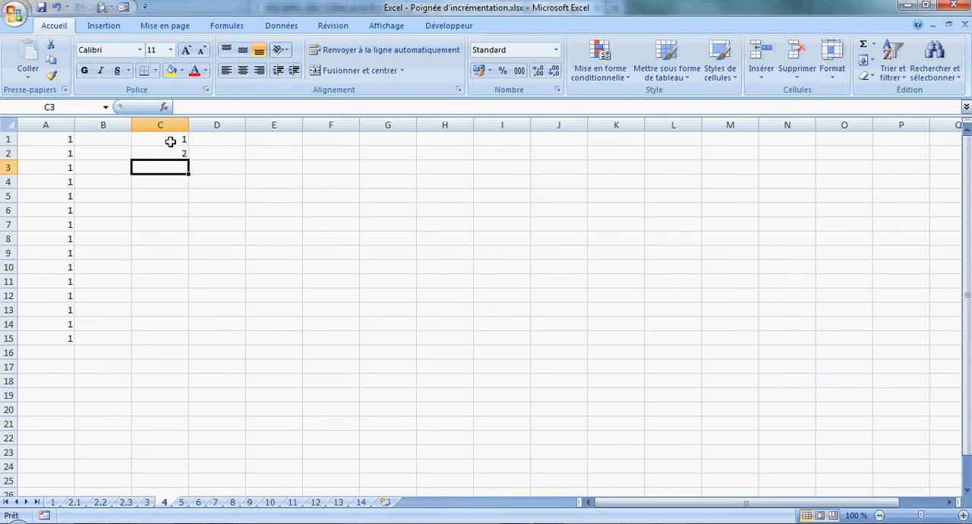
drag(172, 140, 176, 338)
click(232, 328)
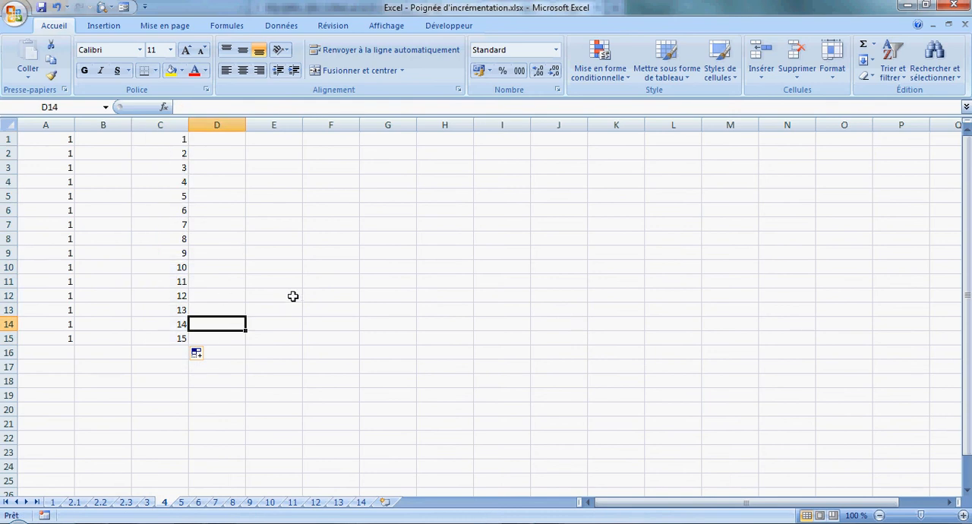
Enter 1 and 3 in cells E1 and E2 and extend the series down to E15.
click(298, 141)
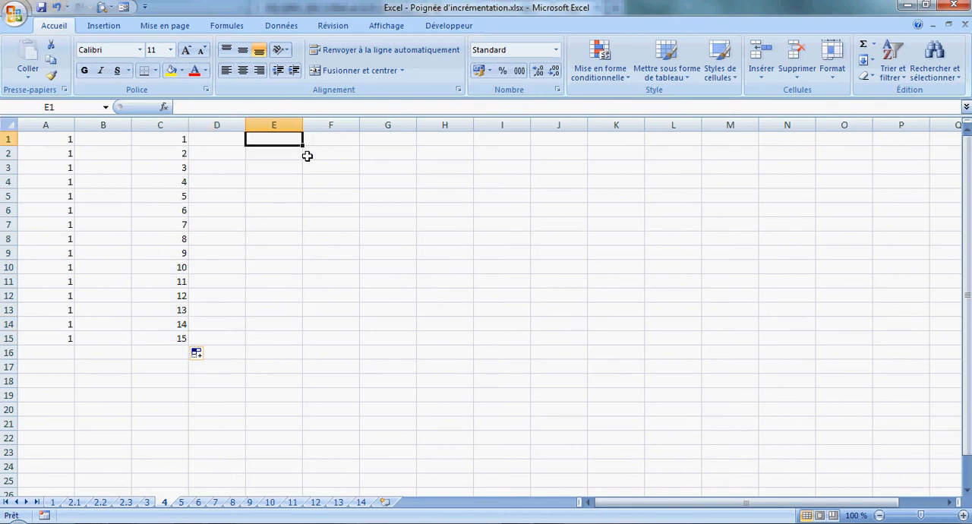
text(1)
key(Return)
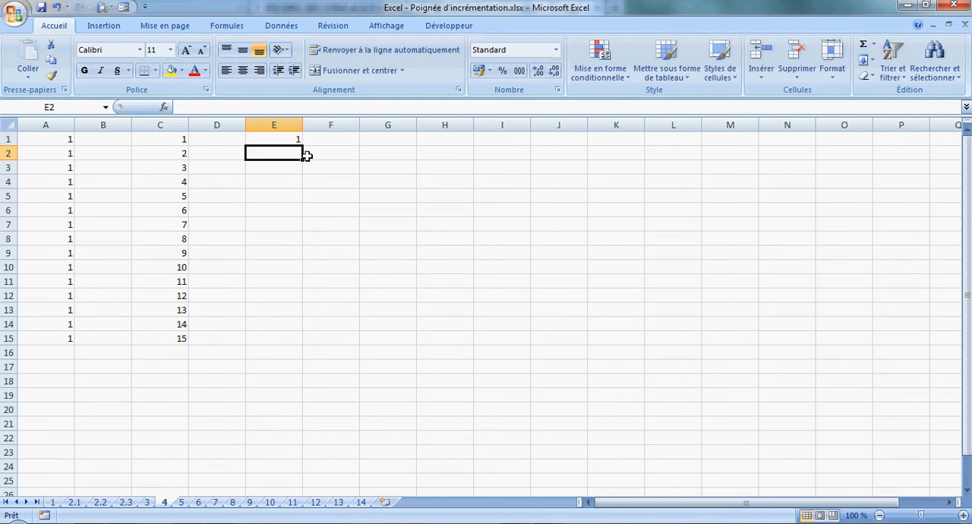
text(3)
key(Return)
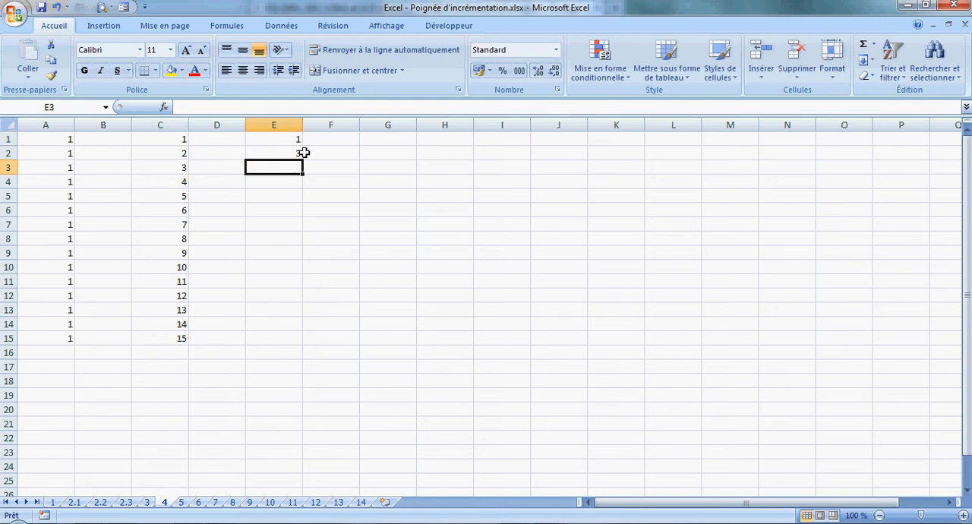
drag(297, 139, 297, 346)
click(387, 296)
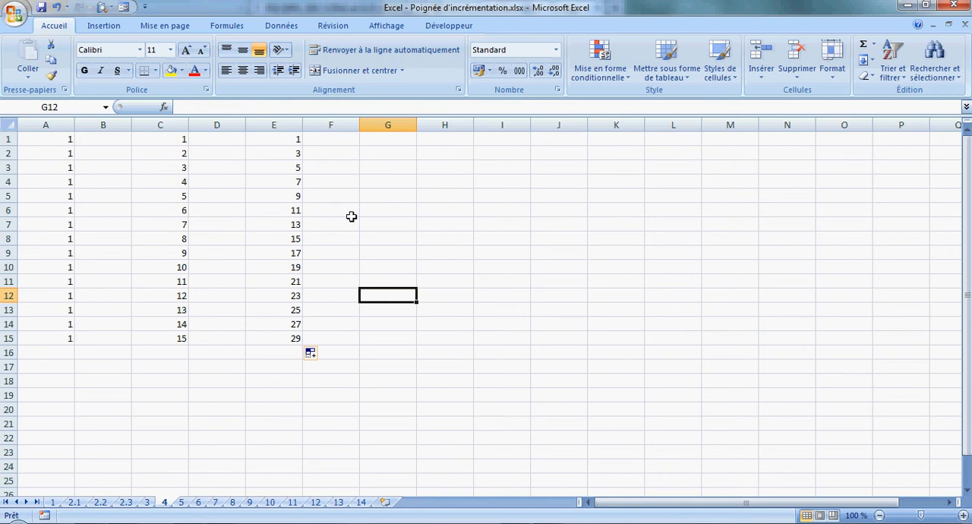
On sheet 6, enter "Un mot" in cell A1 and fill it down to A13.
click(183, 503)
click(198, 504)
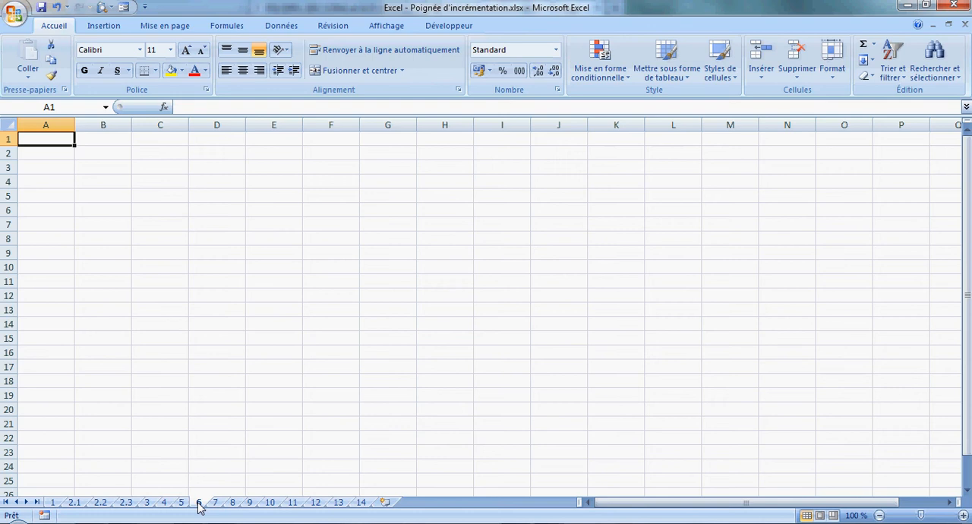
text(Un mot)
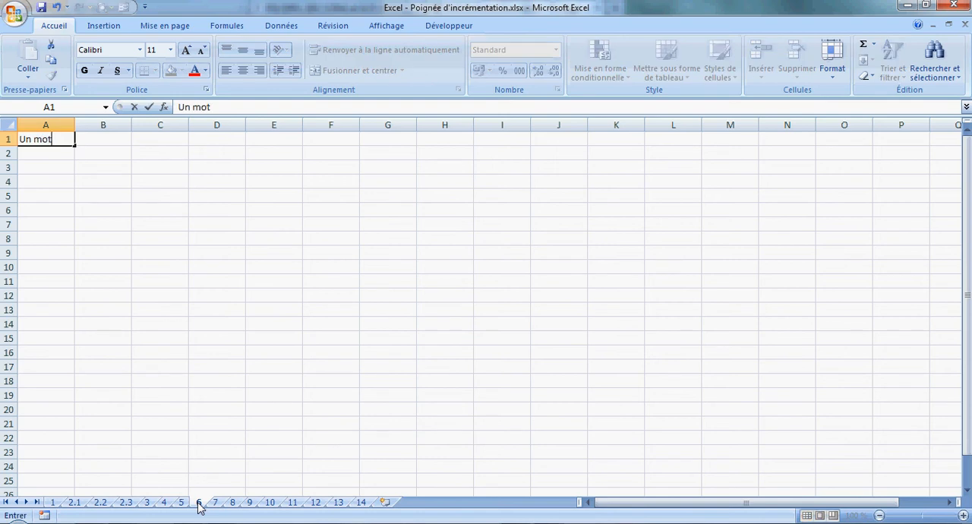
key(Return)
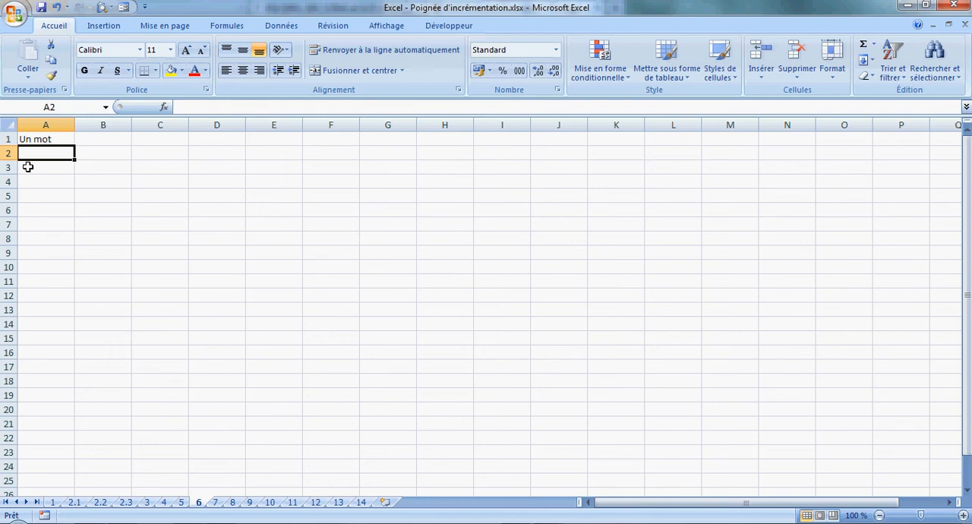
click(30, 141)
drag(74, 145, 76, 317)
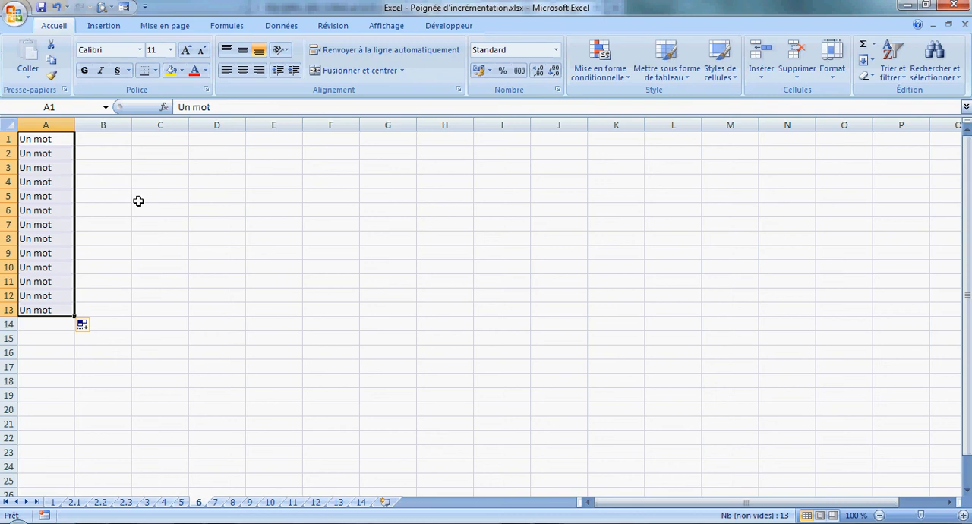
Enter "Un", "Deux" and "Trois" in cells C1 to C3 and fill the three-word pattern down to C13.
click(144, 141)
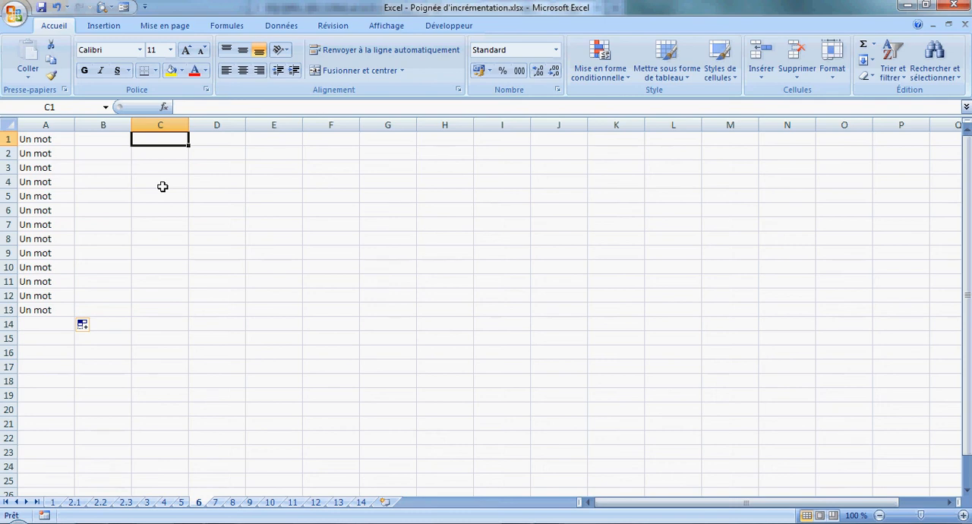
text(Tr)
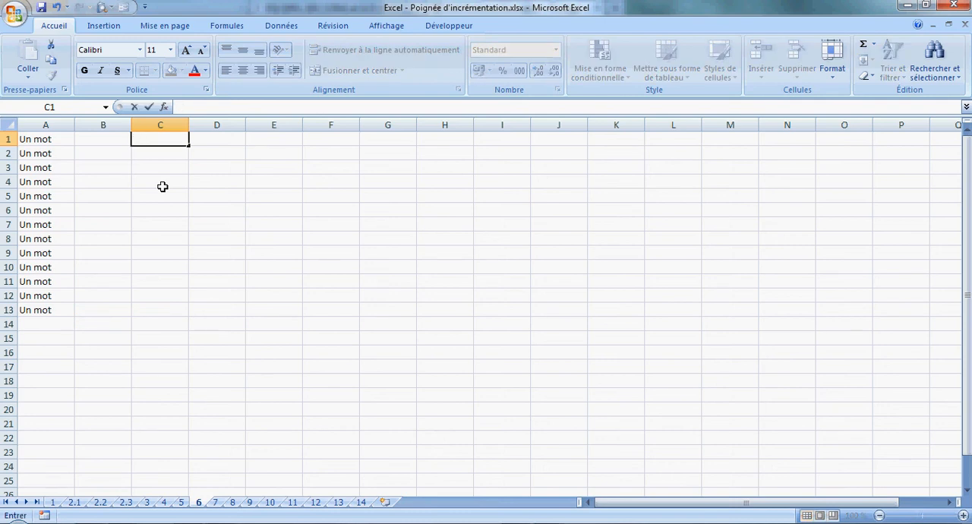
text(Un)
key(Return)
text(Deux)
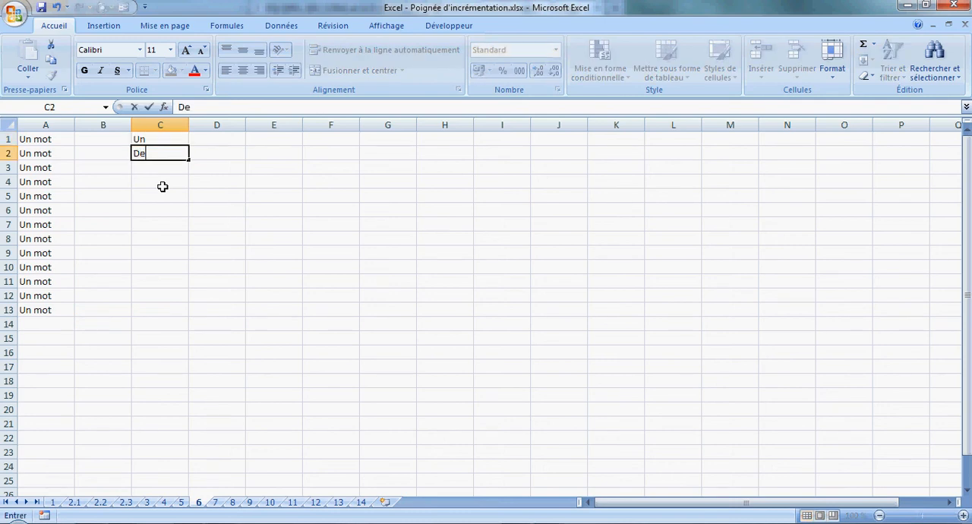
key(Return)
text(Trois)
key(Return)
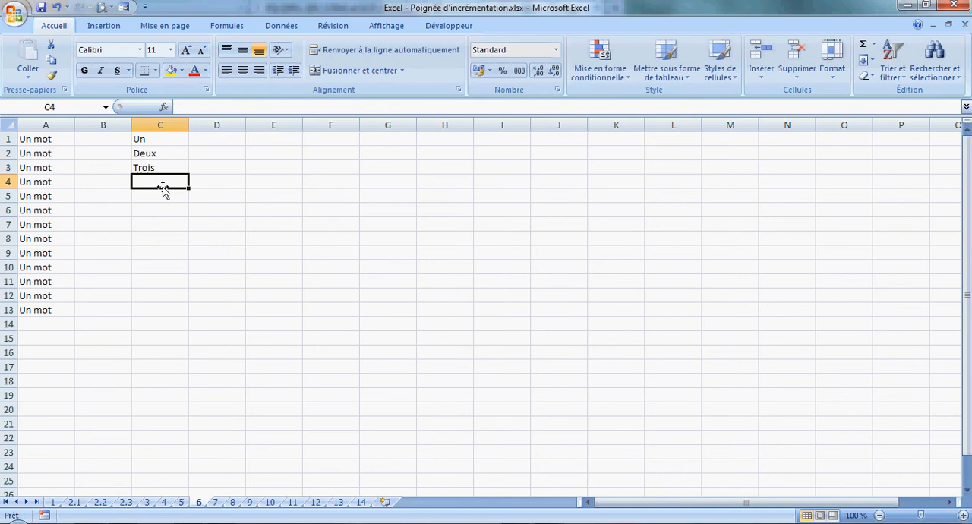
drag(173, 140, 176, 316)
click(204, 259)
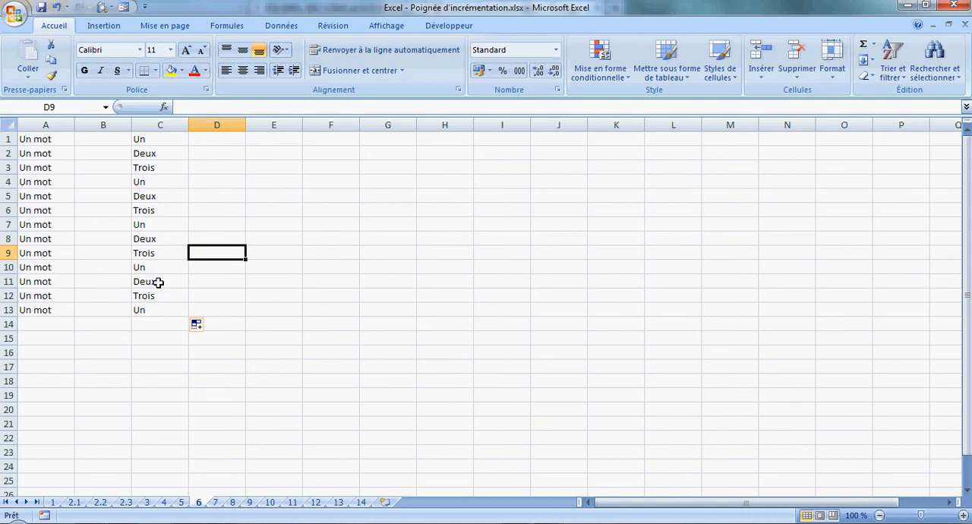
On sheet 8, enter the date 7/1/2014 in cell A1 and widen column A to about twice its width.
click(216, 504)
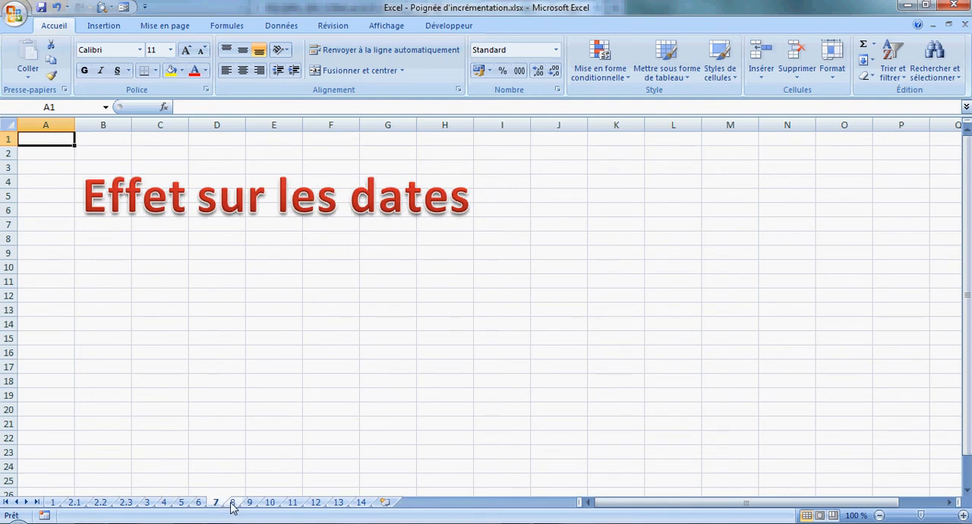
click(232, 503)
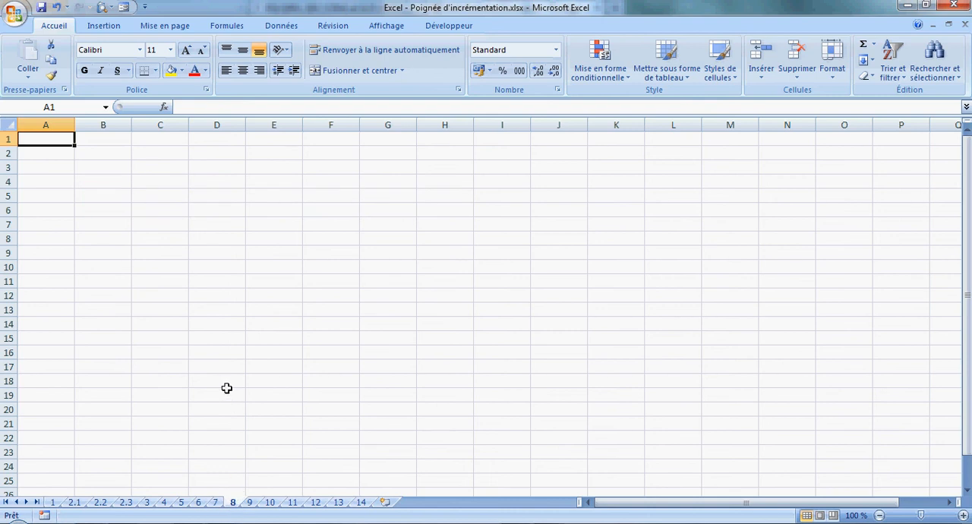
text(7/0)
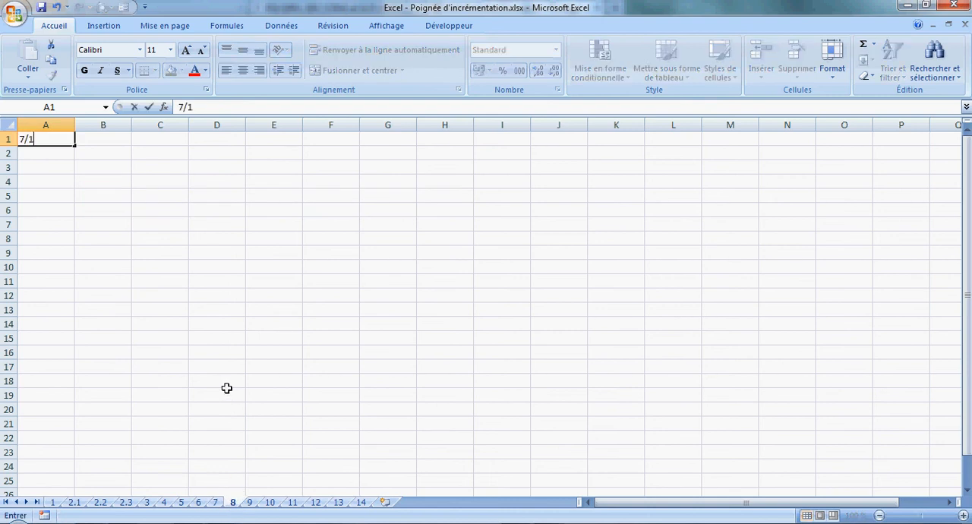
text(1/2014)
key(Return)
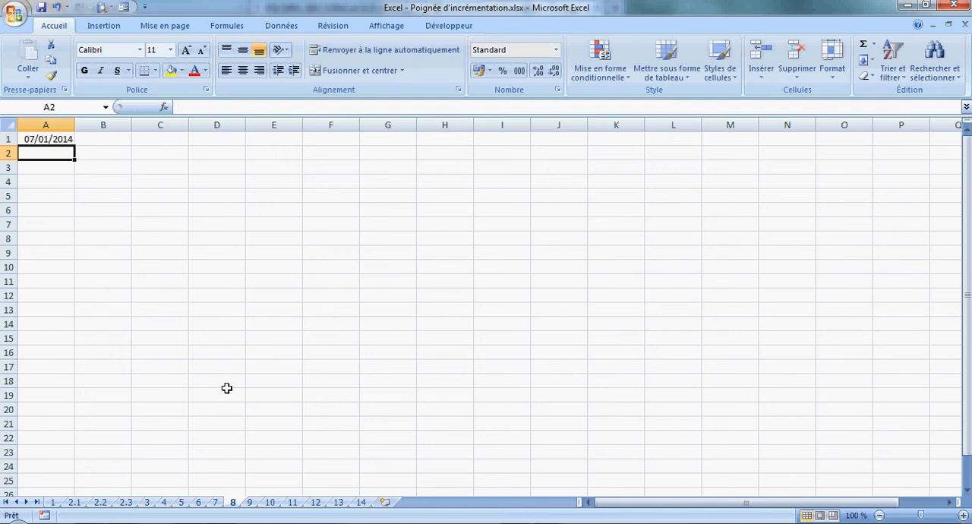
drag(75, 127, 147, 126)
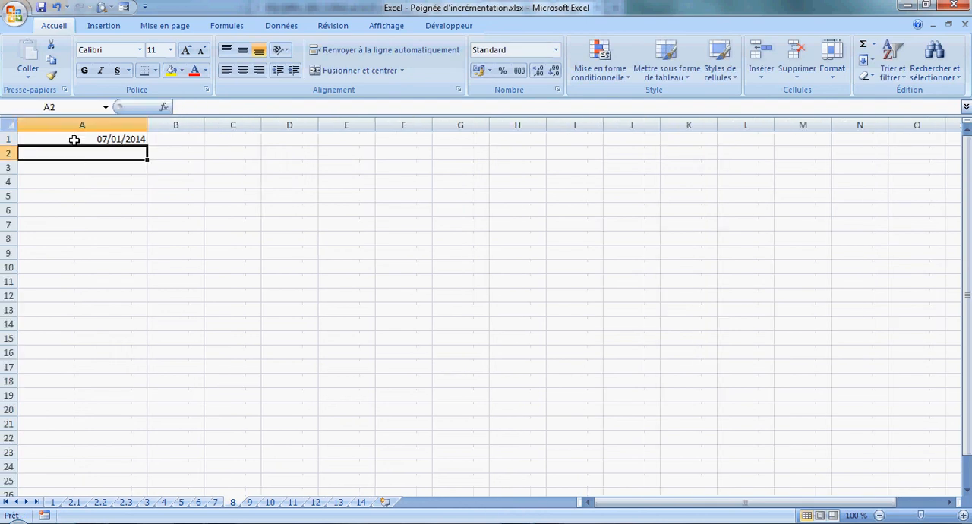
Format the date in cell A1 as a long date (Date longue).
click(73, 140)
click(528, 49)
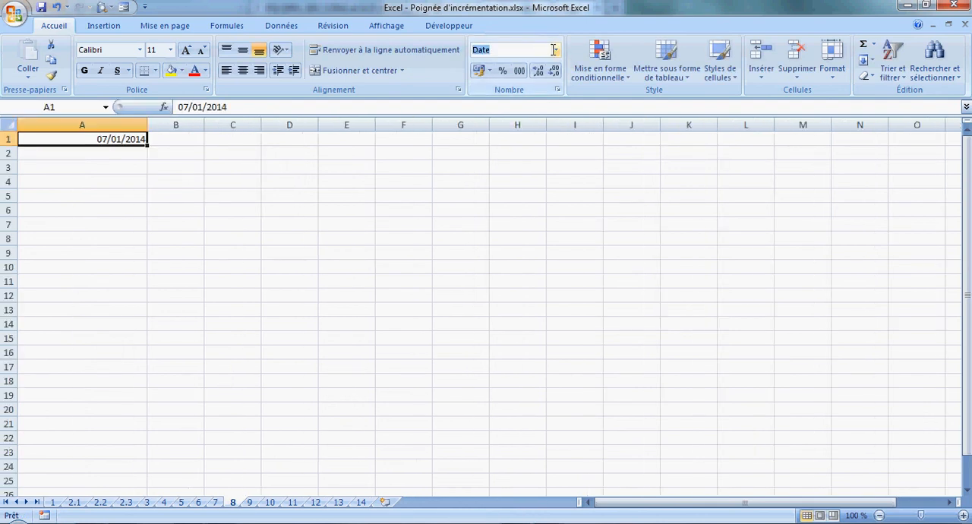
click(554, 49)
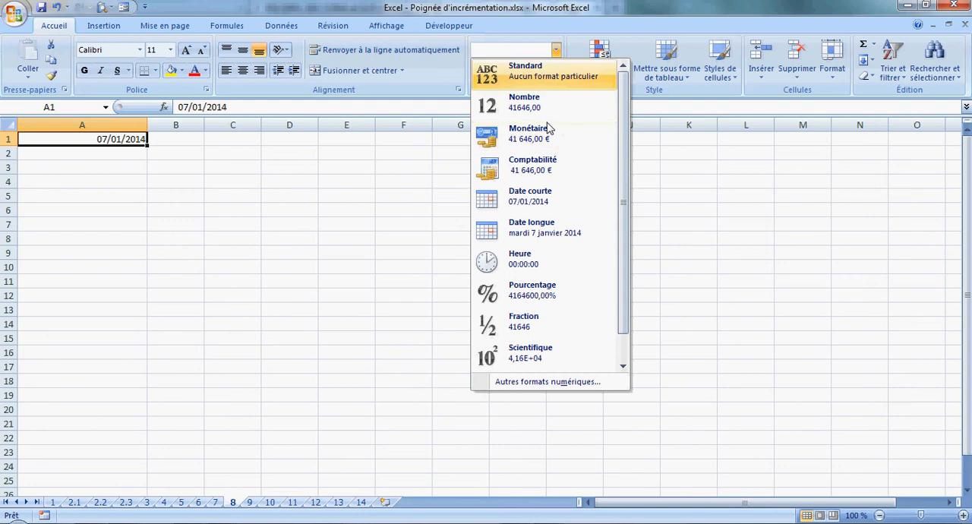
click(531, 228)
click(193, 199)
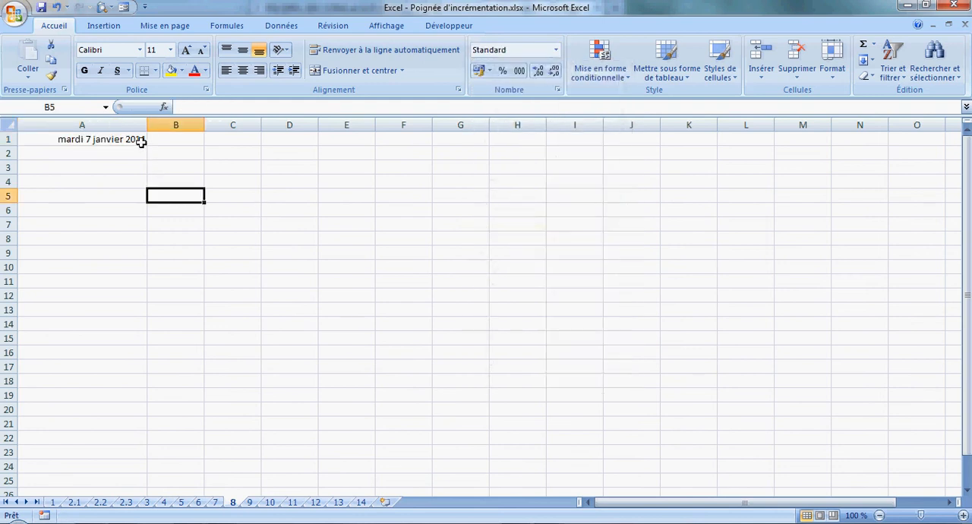
Fill the long date in cell A1 down to A19 as a daily series.
click(142, 142)
drag(146, 147, 137, 395)
click(224, 335)
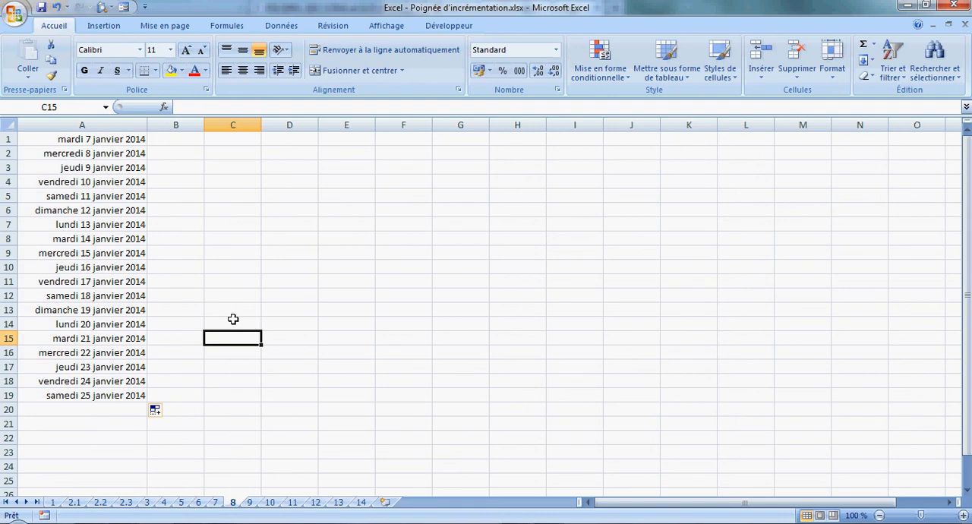
Enter "lundi" in cell C1 and fill the weekdays down to C19.
click(250, 142)
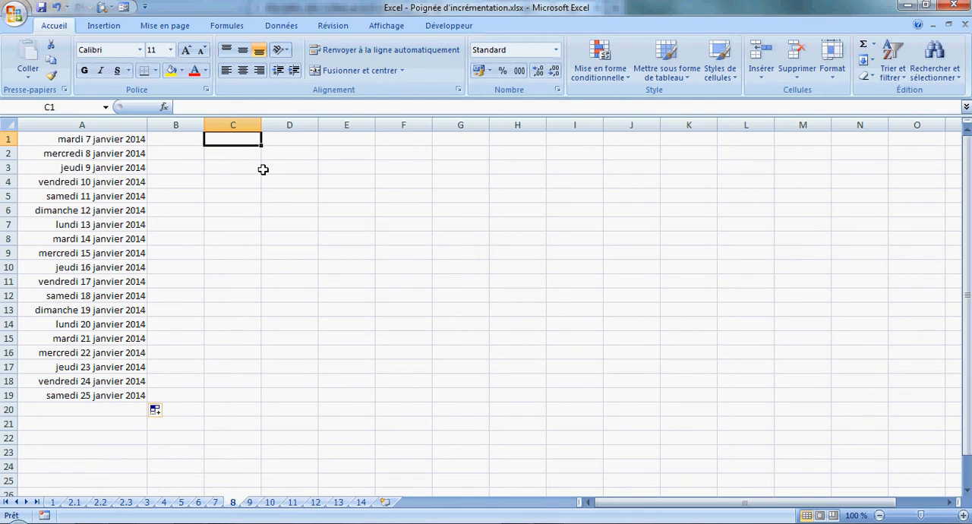
text(lundi)
key(Return)
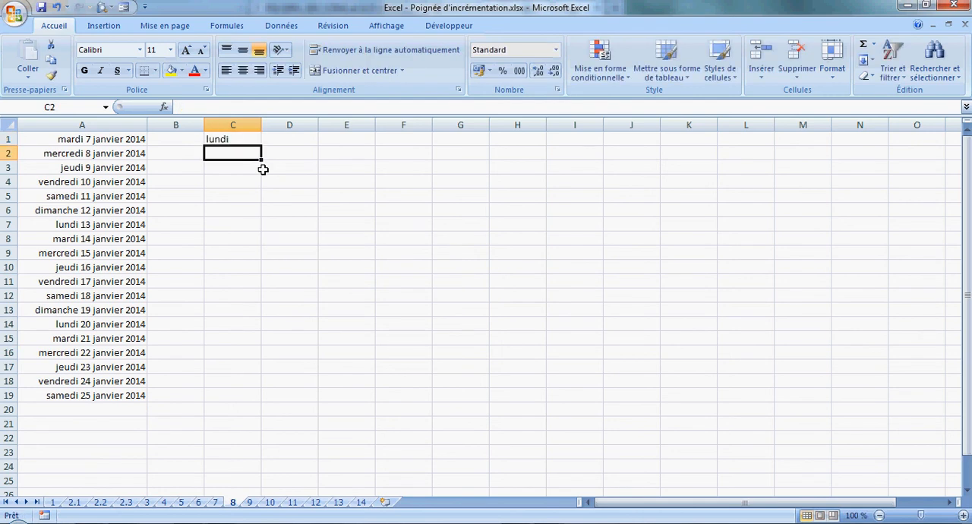
click(254, 141)
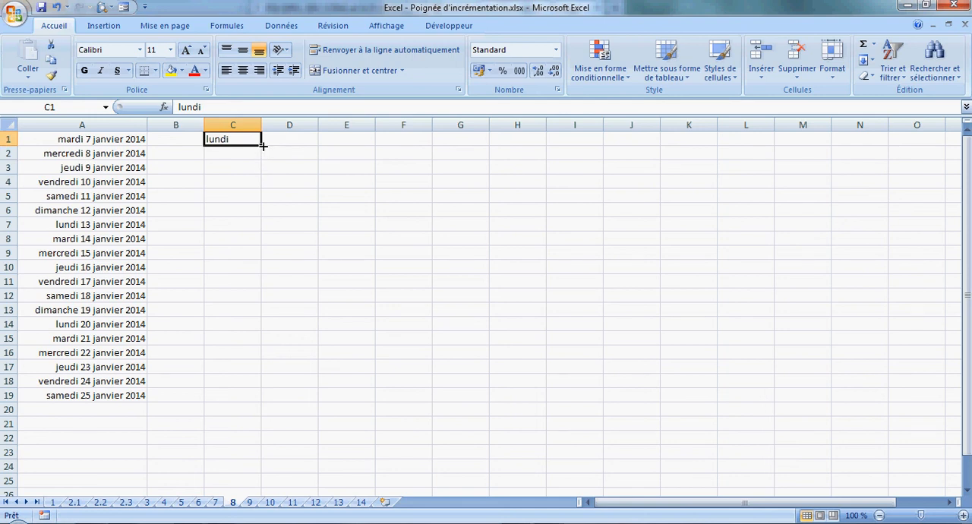
drag(262, 146, 262, 403)
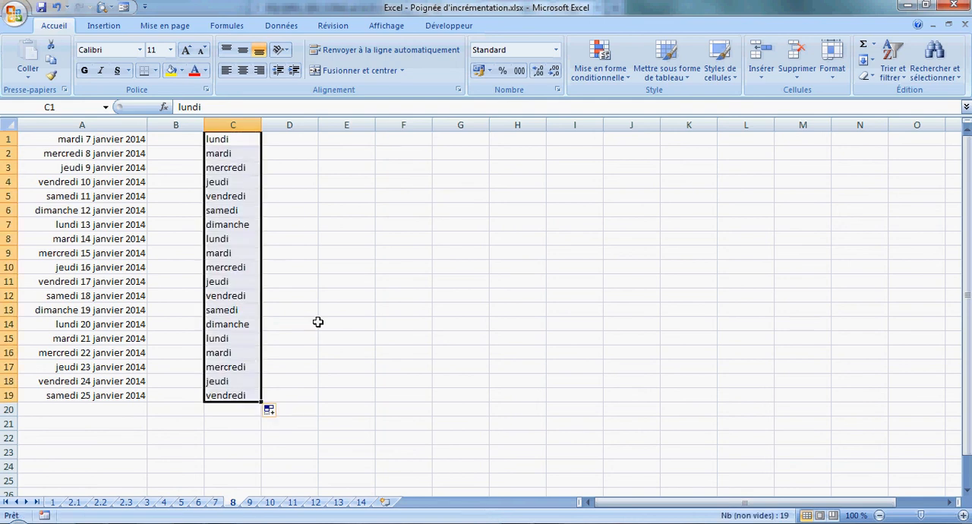
click(321, 265)
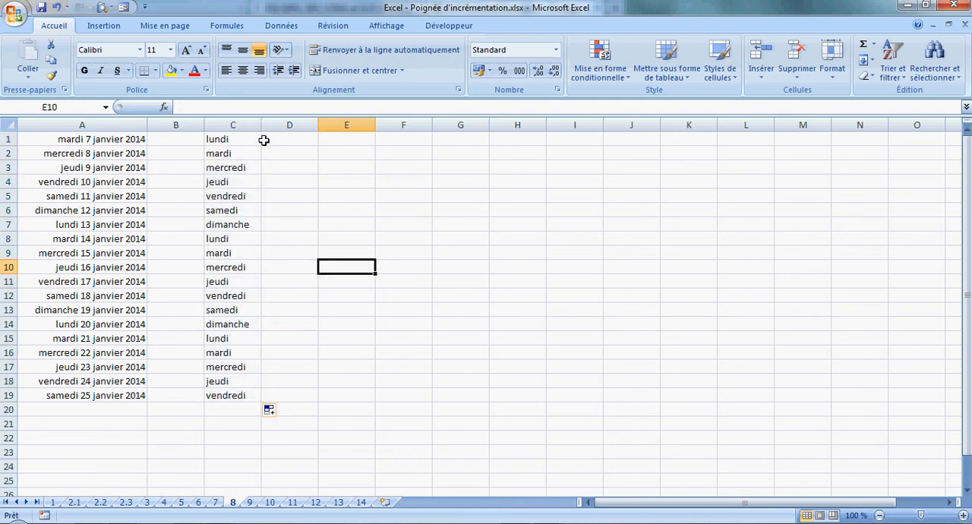
Enter "janvier" in cell E1 and fill the months down to E19.
click(353, 143)
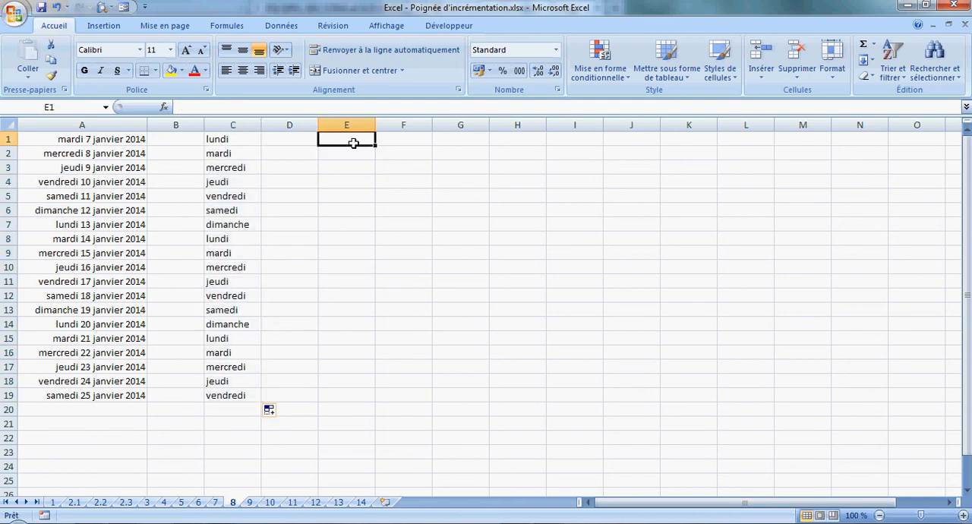
text(janvbi)
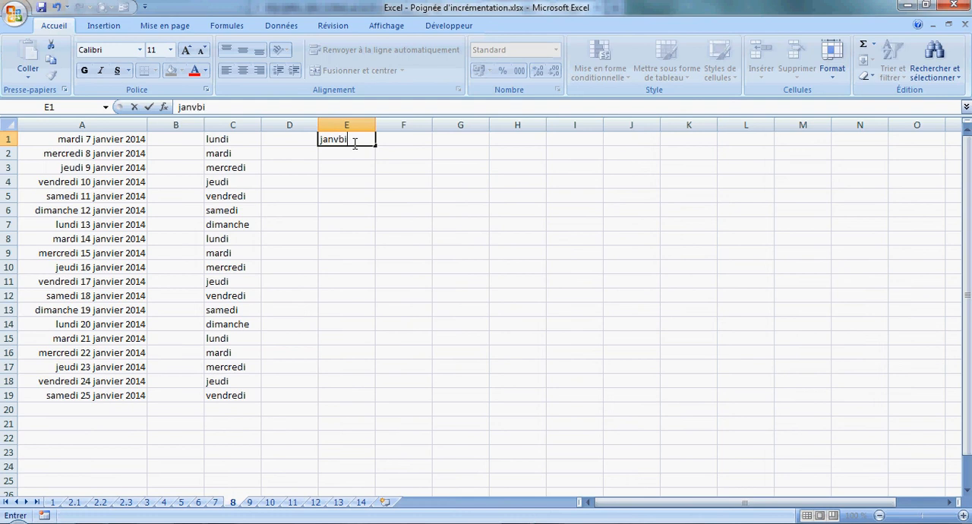
key(BackSpace)
key(BackSpace)
text(vier)
key(Return)
click(353, 142)
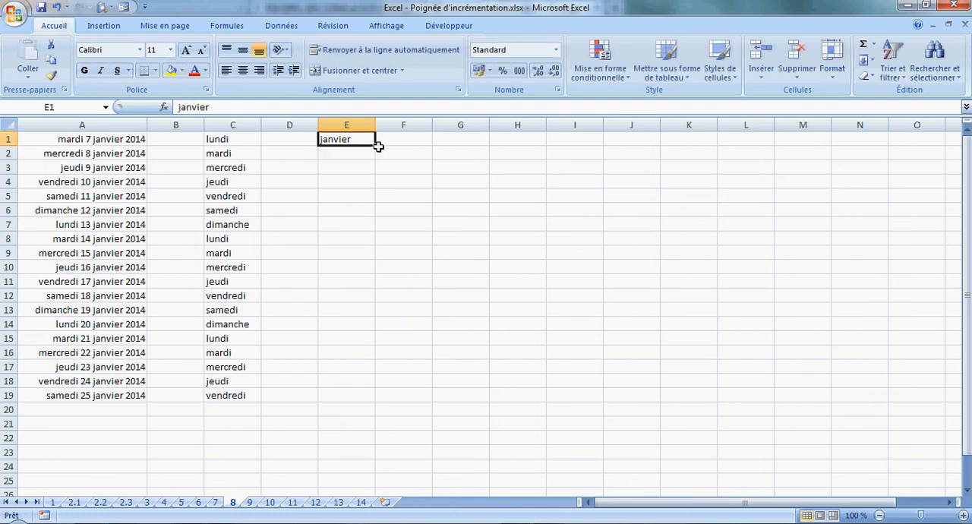
drag(375, 146, 375, 403)
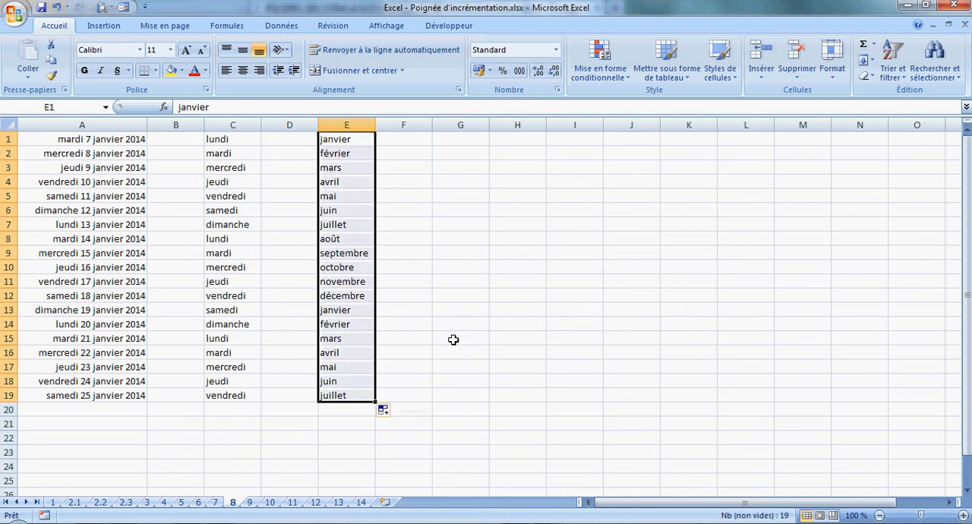
click(462, 324)
Enter the capitalised month "Janvier" in cell G1 and fill the months down to G11.
click(462, 142)
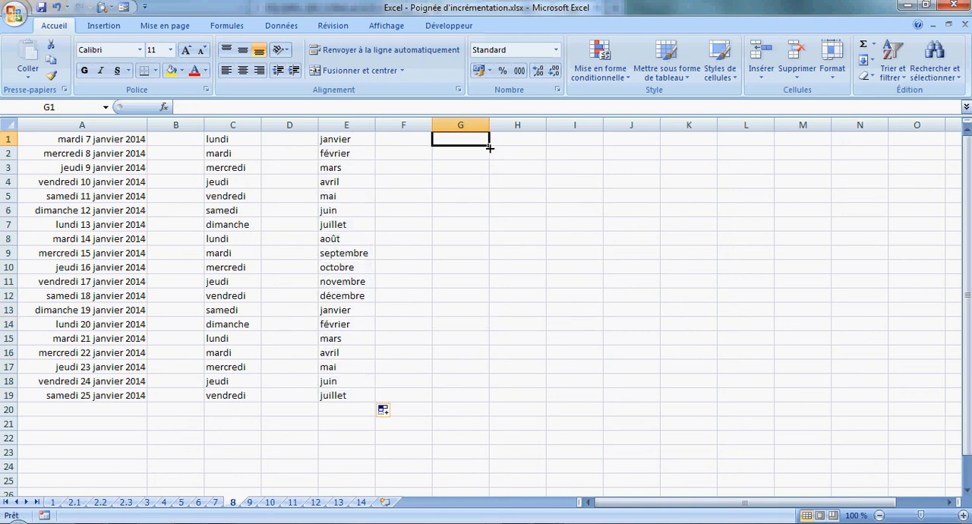
text(Jan)
key(BackSpace)
key(BackSpace)
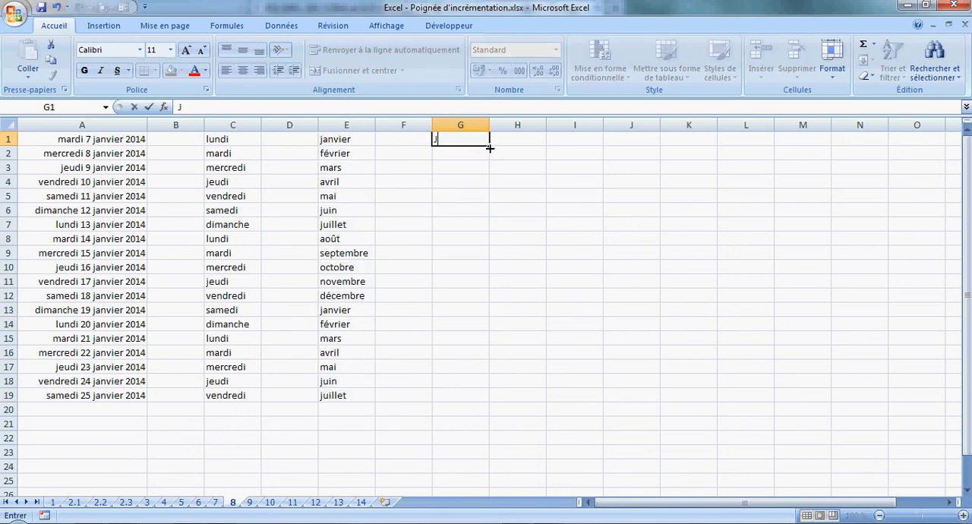
text(anvier)
key(Return)
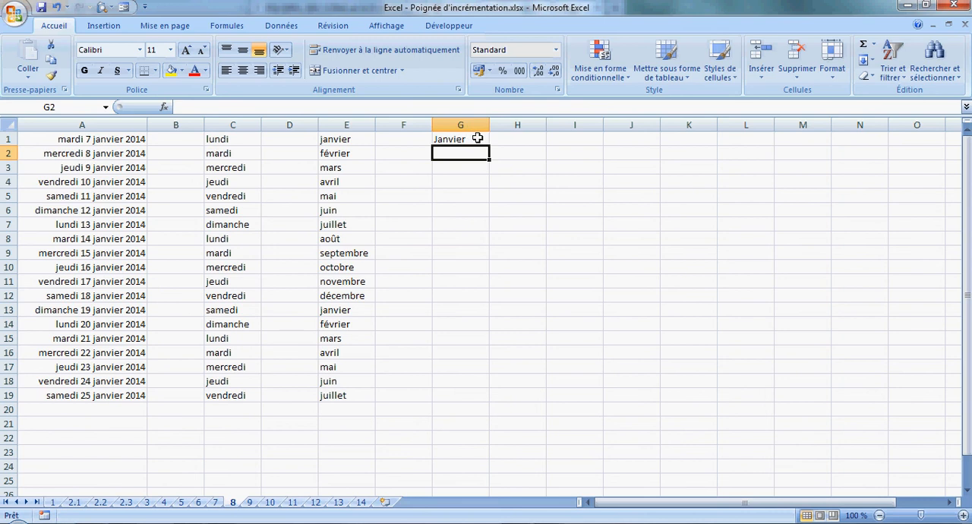
key(Up)
drag(492, 148, 486, 289)
click(558, 238)
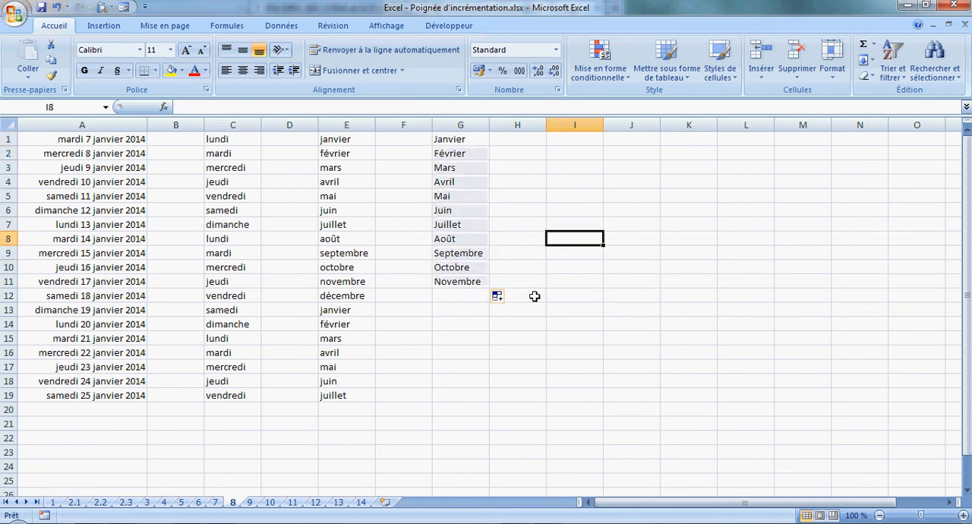
On sheet 10, enter "Article 1" in cell A1 and fill the numbered text down to A14.
click(250, 503)
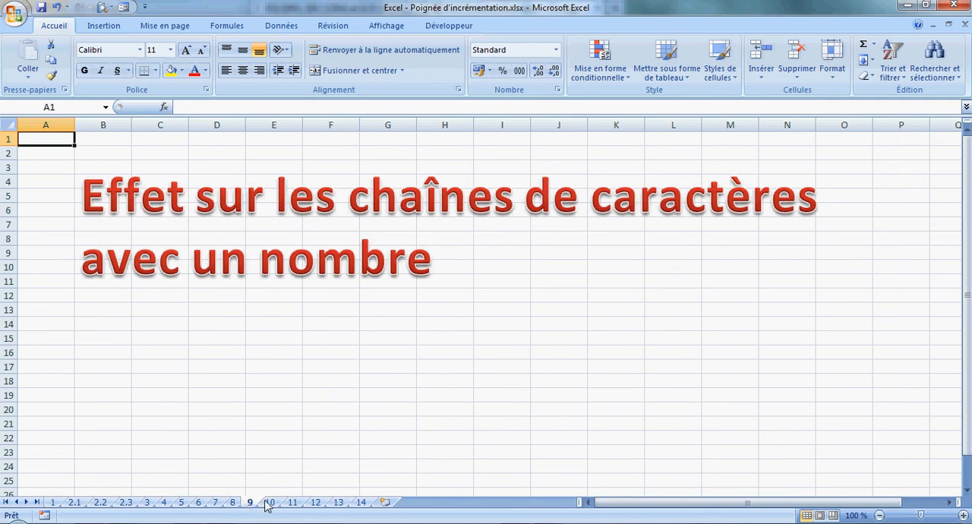
click(270, 502)
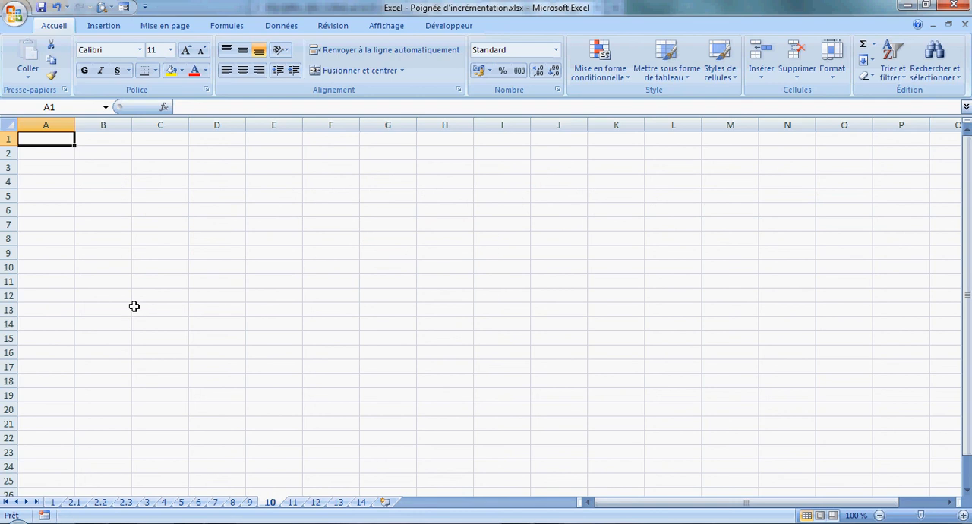
text(Ar)
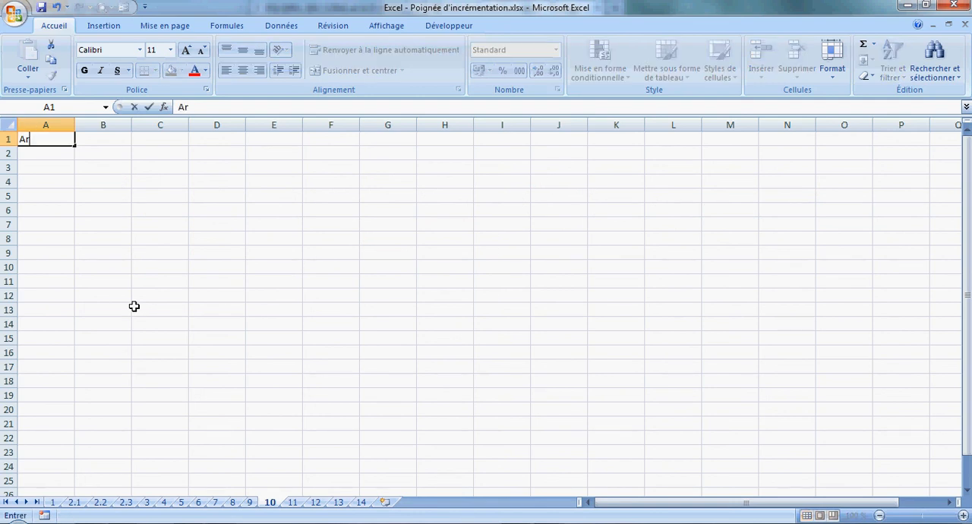
text(ticle 1)
key(Return)
click(55, 139)
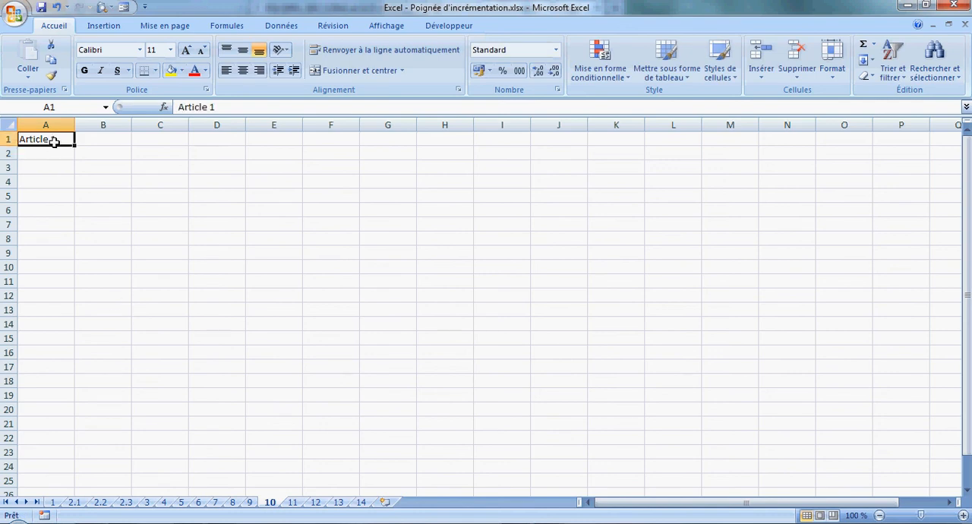
drag(75, 146, 69, 320)
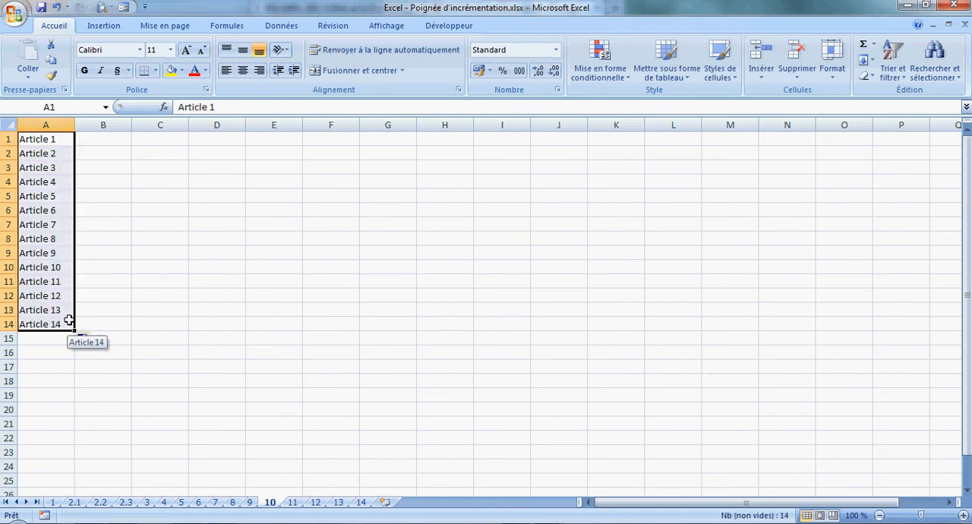
double_click(103, 269)
Enter "Au 1 milieu" in cell C1 and fill it down to C14.
click(144, 138)
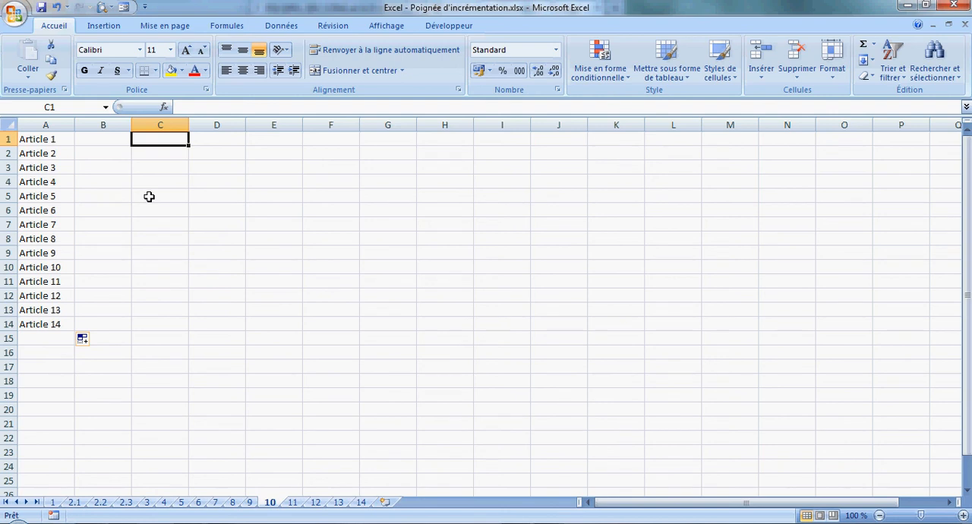
text(Au)
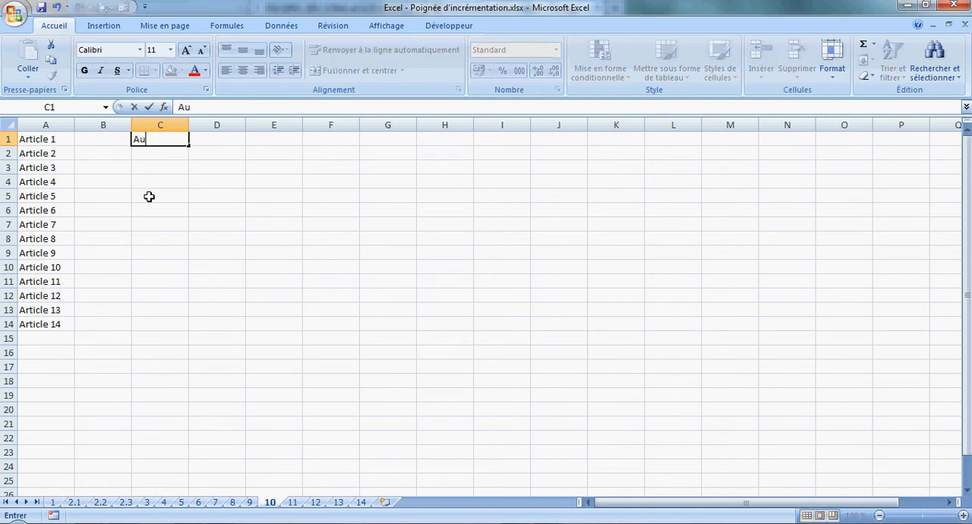
text( 1 mile)
text(eu)
key(Return)
click(155, 142)
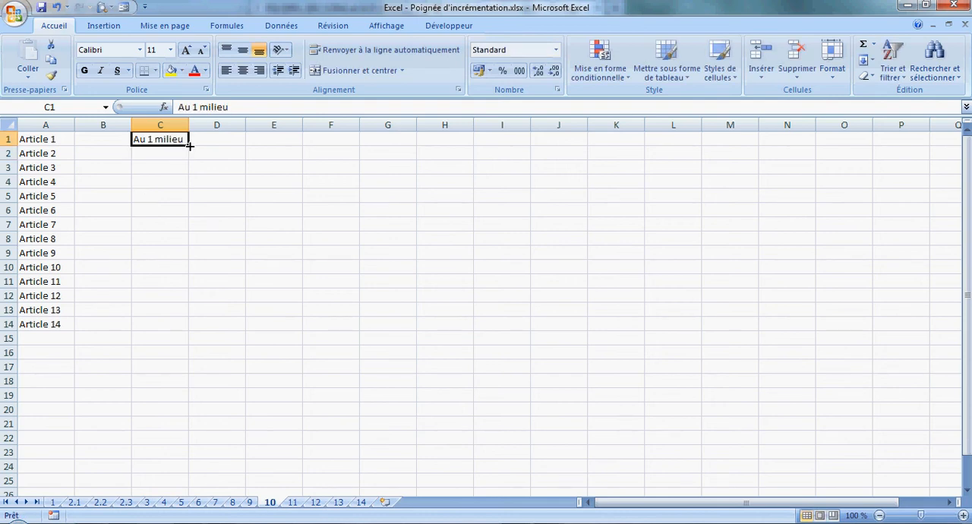
drag(189, 146, 165, 327)
click(236, 277)
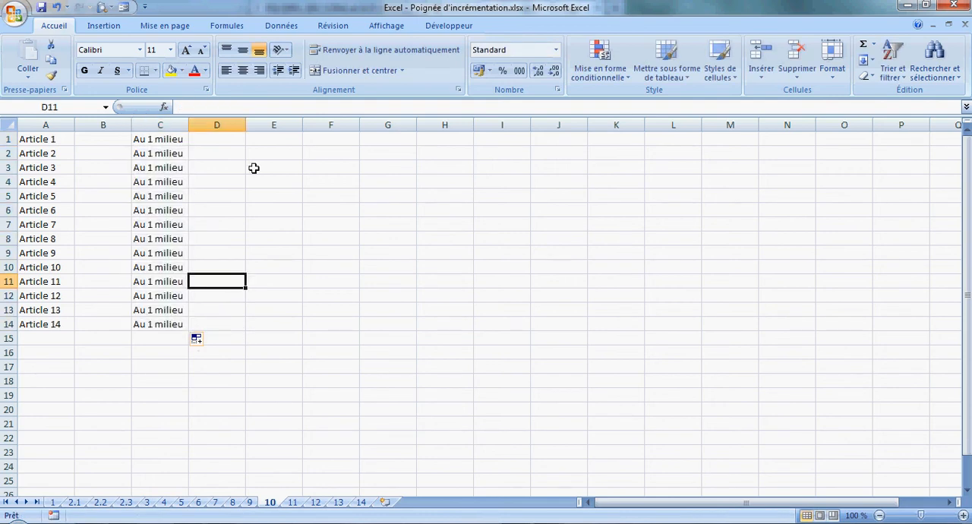
Enter "1 à gauche" in cell E1 and fill it down to E14.
click(281, 142)
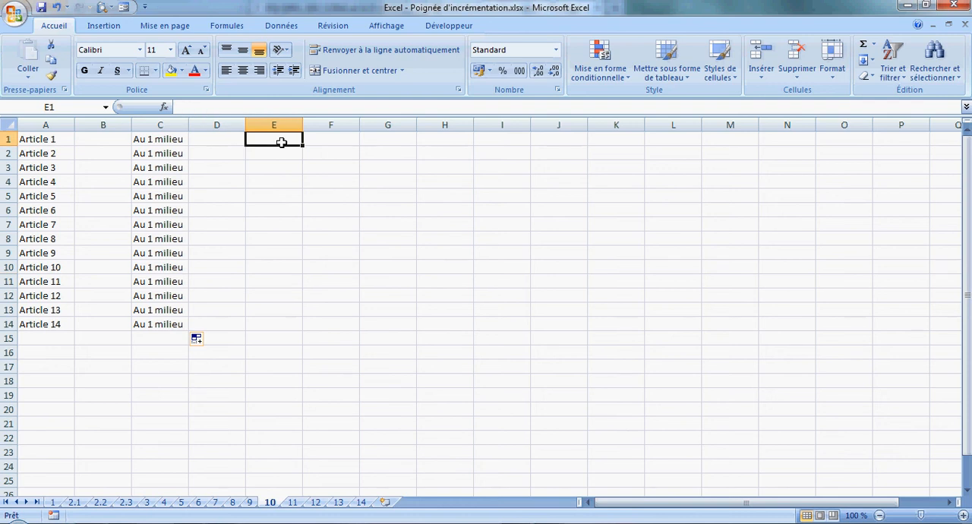
text(1 au mil)
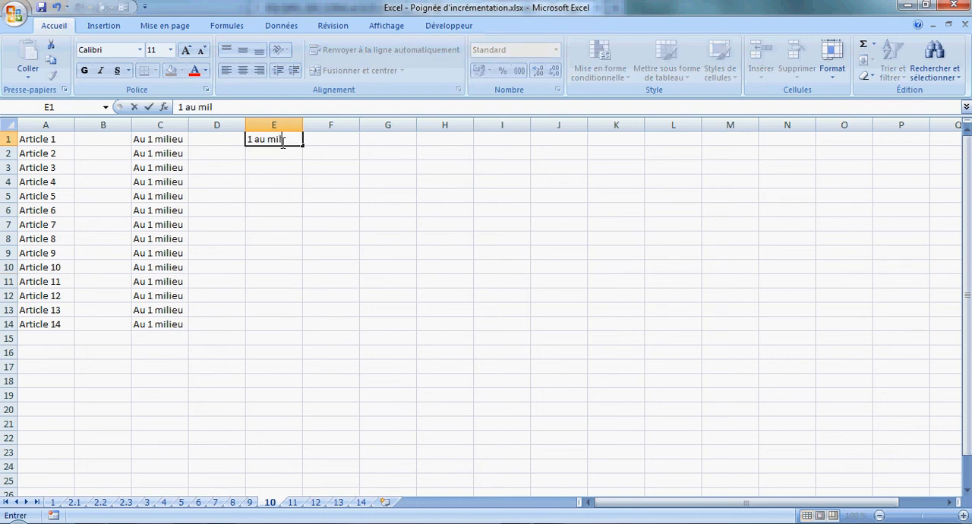
key(BackSpace)
key(BackSpace)
key(BackSpace)
key(BackSpace)
key(BackSpace)
key(BackSpace)
key(BackSpace)
text(à gauche)
key(Return)
click(275, 141)
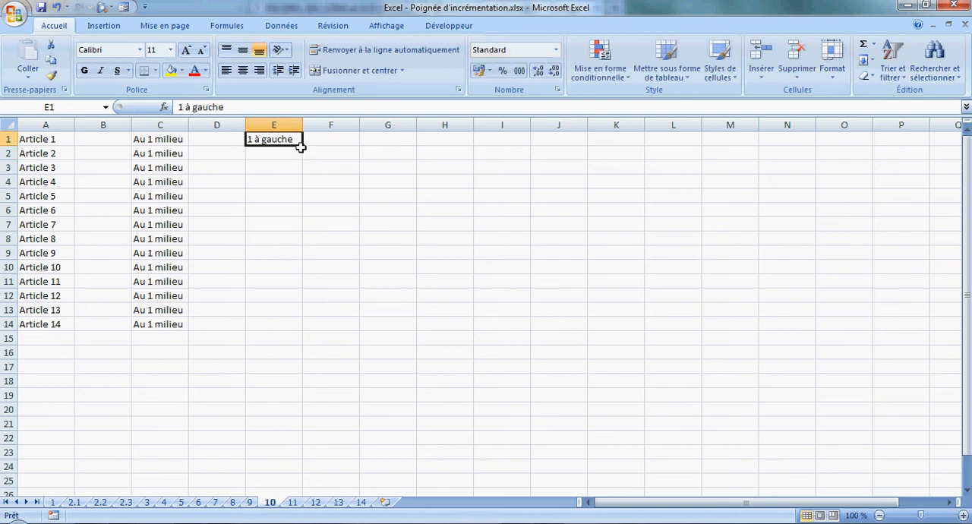
drag(302, 146, 293, 338)
click(367, 293)
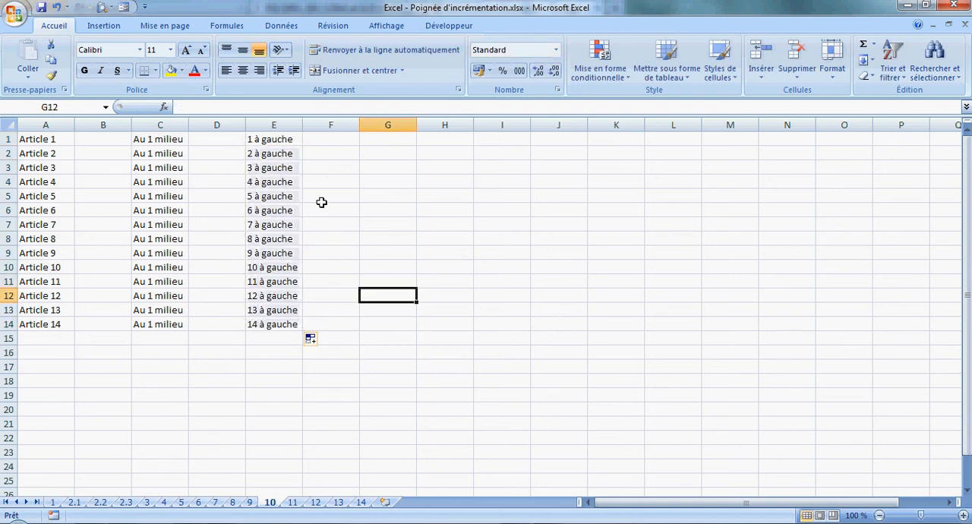
Enter "1 à 1" in cell G1 and fill it down to G14.
click(400, 141)
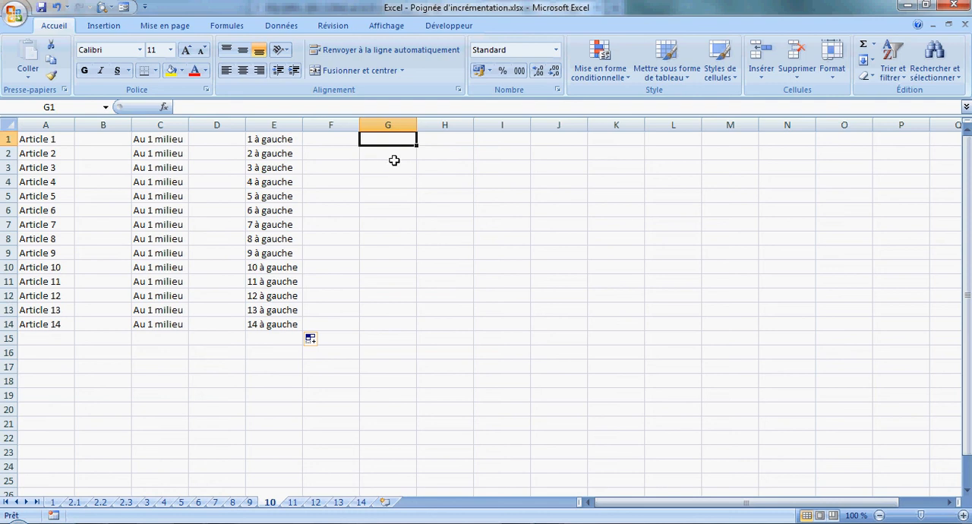
text(1 à 1)
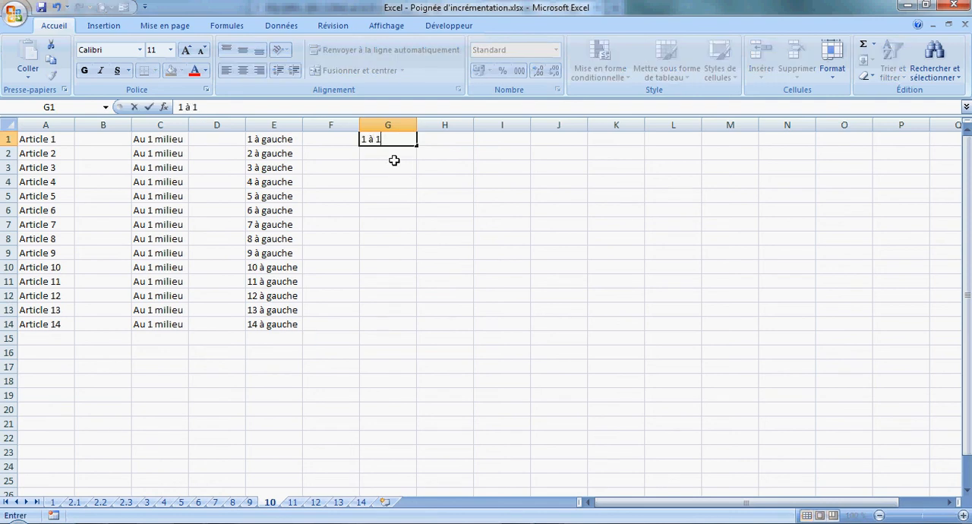
key(Return)
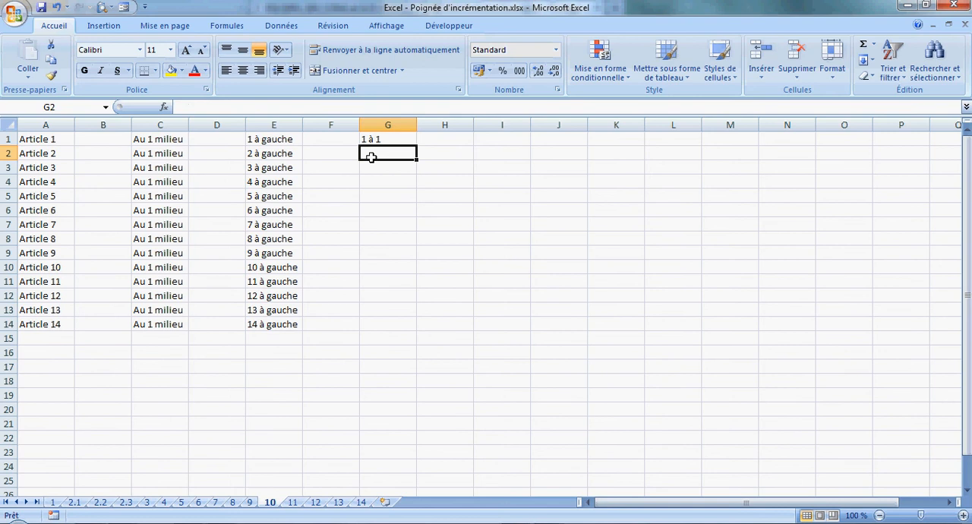
click(383, 140)
drag(417, 143, 398, 328)
click(445, 295)
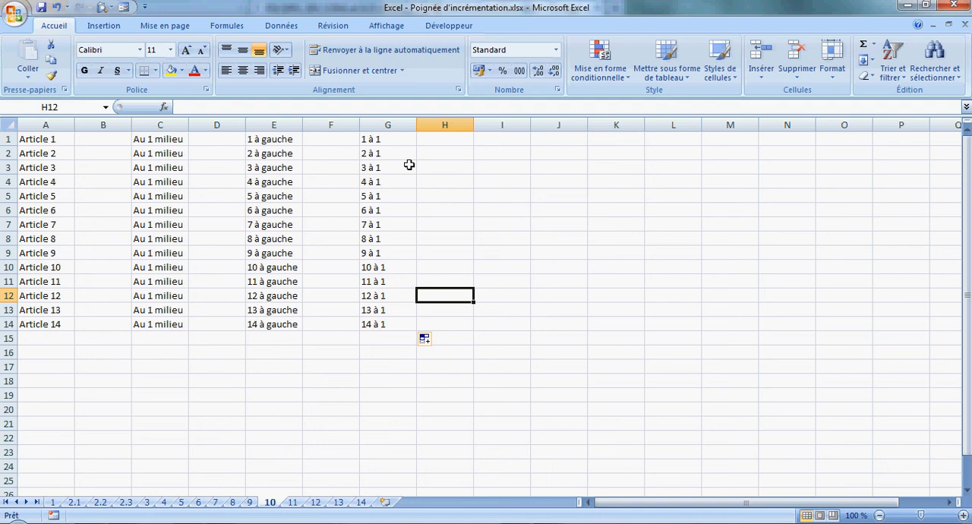
click(446, 170)
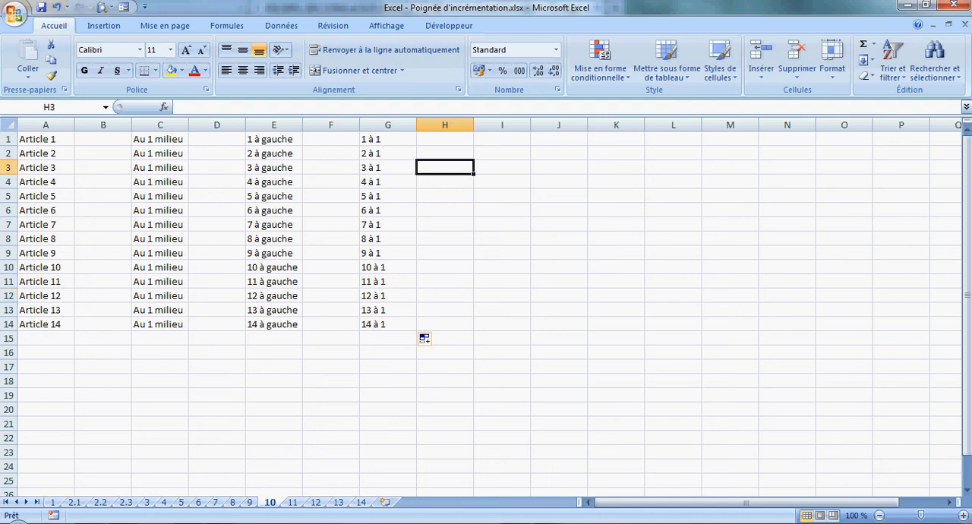
On sheet 12, enter 1 in cell B2 and 2 in cell B3 under the Rang heading.
click(291, 503)
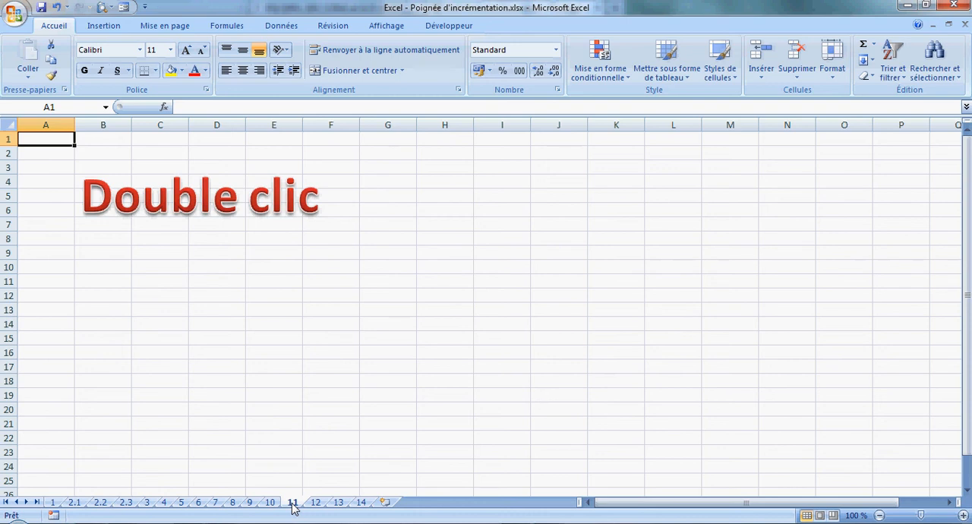
click(316, 504)
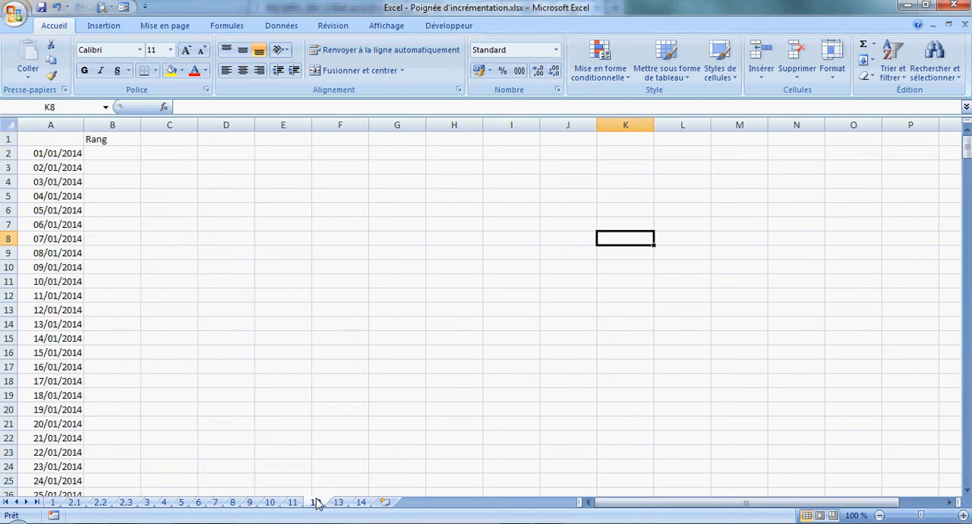
click(110, 152)
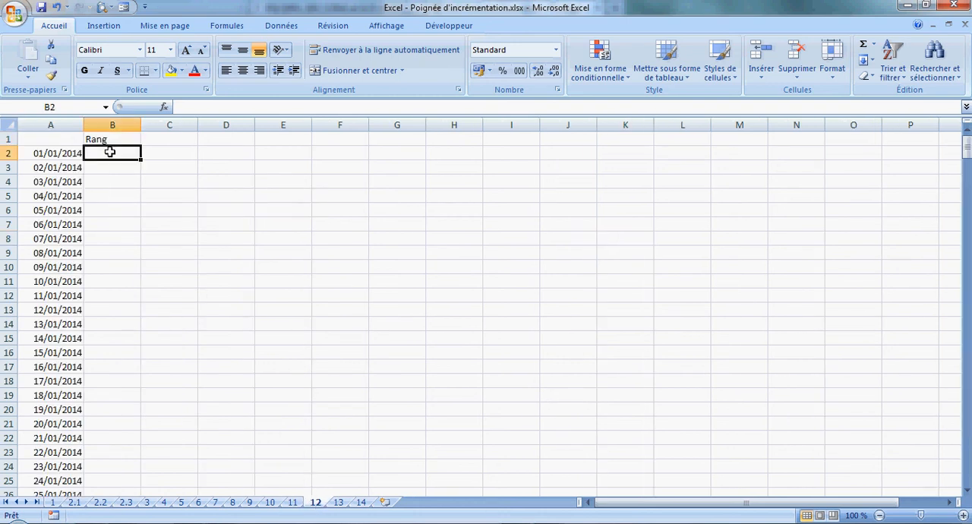
text(1)
key(Return)
text(2)
key(Return)
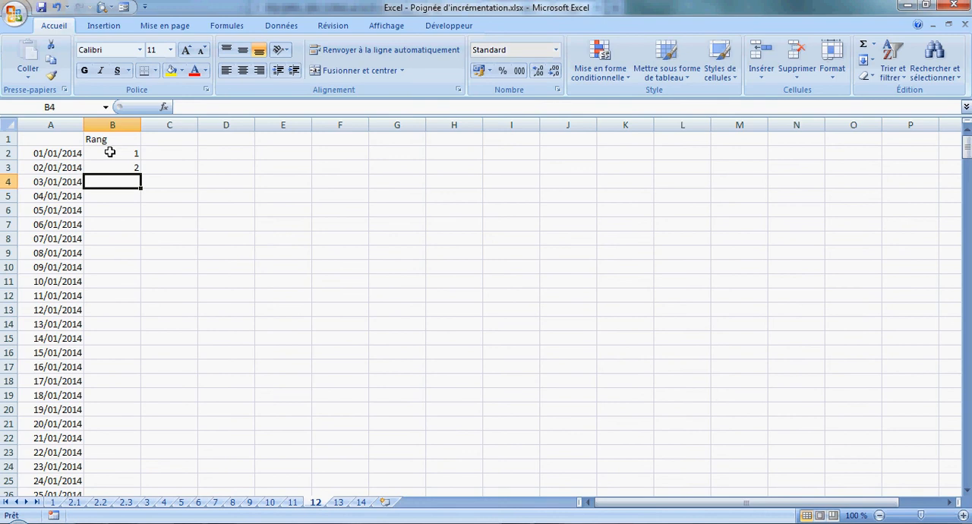
Extend the series in B2:B3 automatically down the Rang column to B366, alongside all the dates, and check the end of the list.
drag(110, 152, 113, 162)
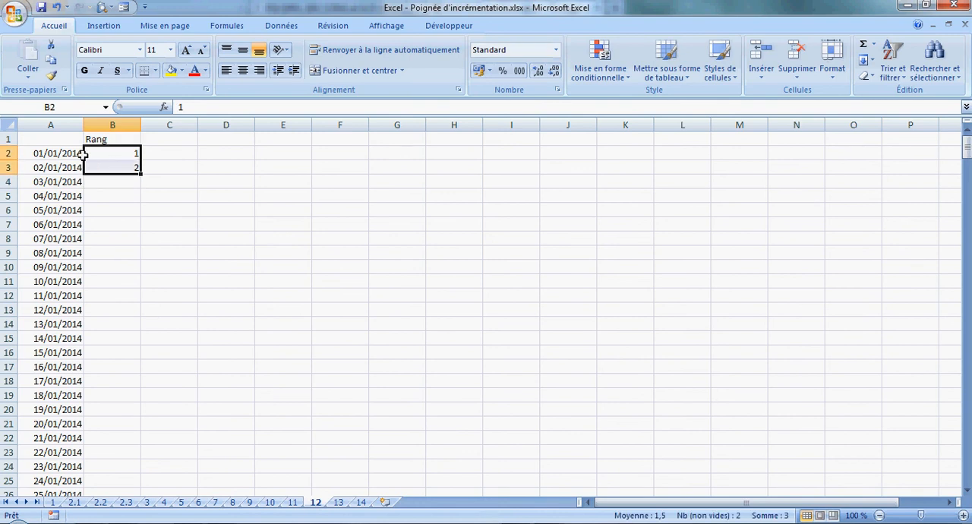
scroll(186, 189, down, 10)
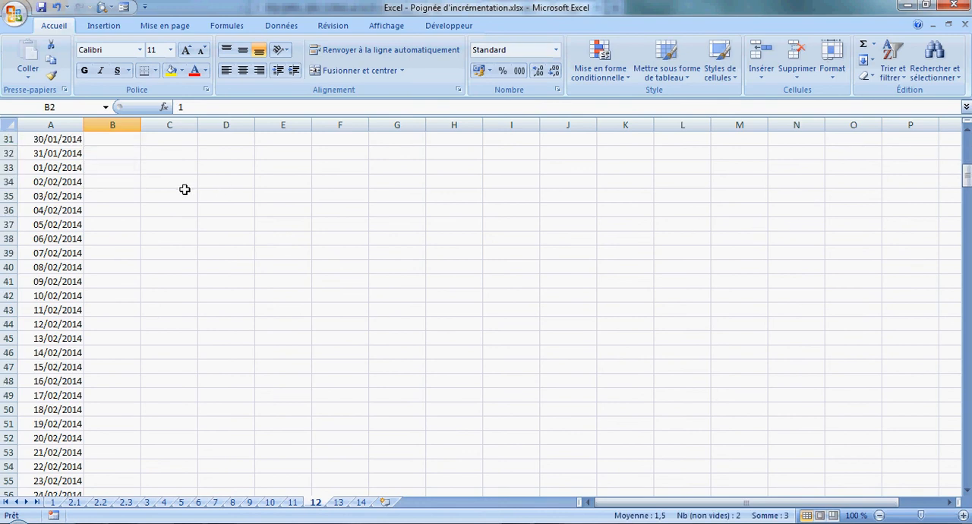
scroll(183, 191, up, 3)
scroll(183, 192, up, 7)
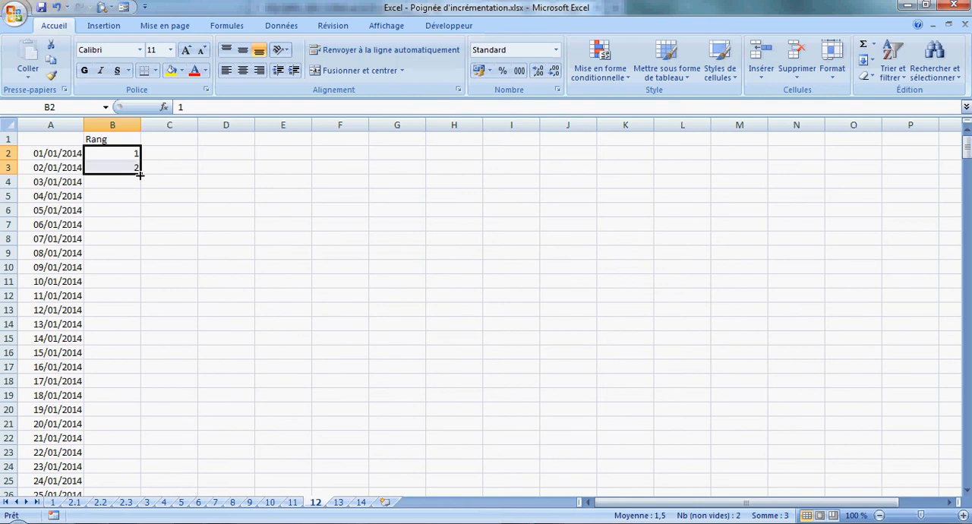
drag(140, 174, 118, 173)
drag(141, 175, 141, 175)
double_click(140, 174)
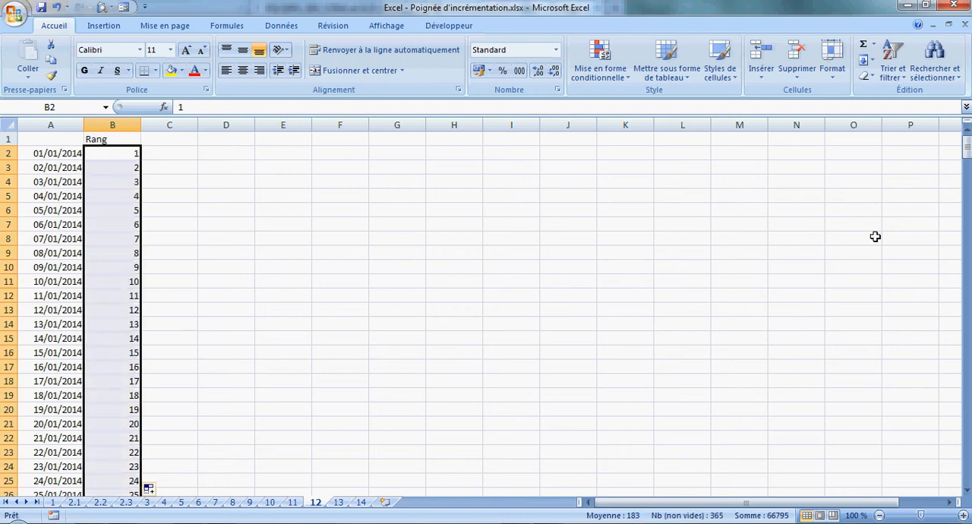
drag(967, 149, 967, 496)
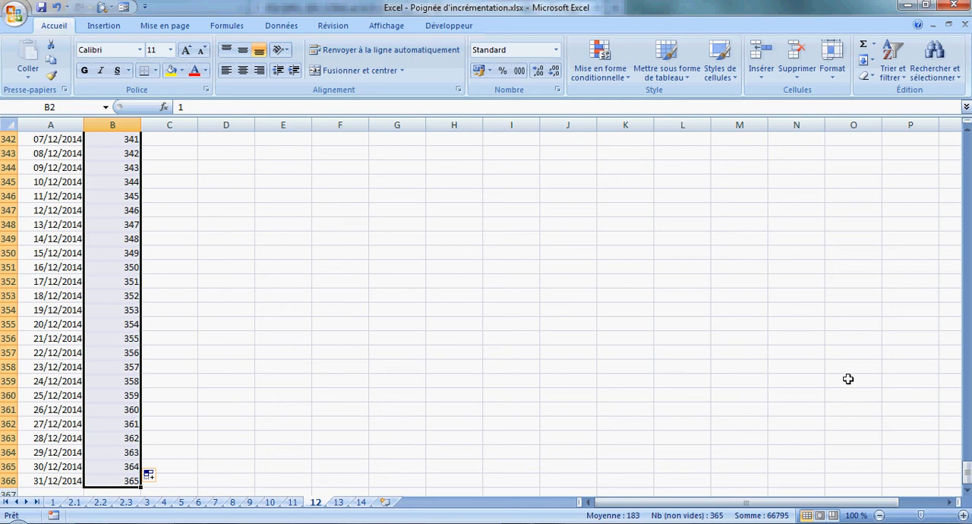
drag(968, 480, 968, 136)
click(739, 210)
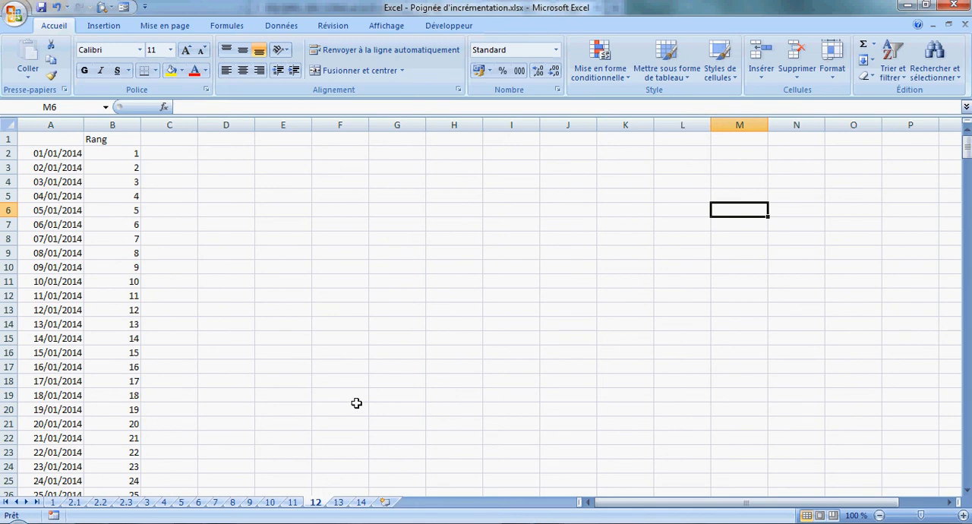
On sheet 14, enter the formula =A2*B2 in cell C2 under the Produit heading.
click(338, 502)
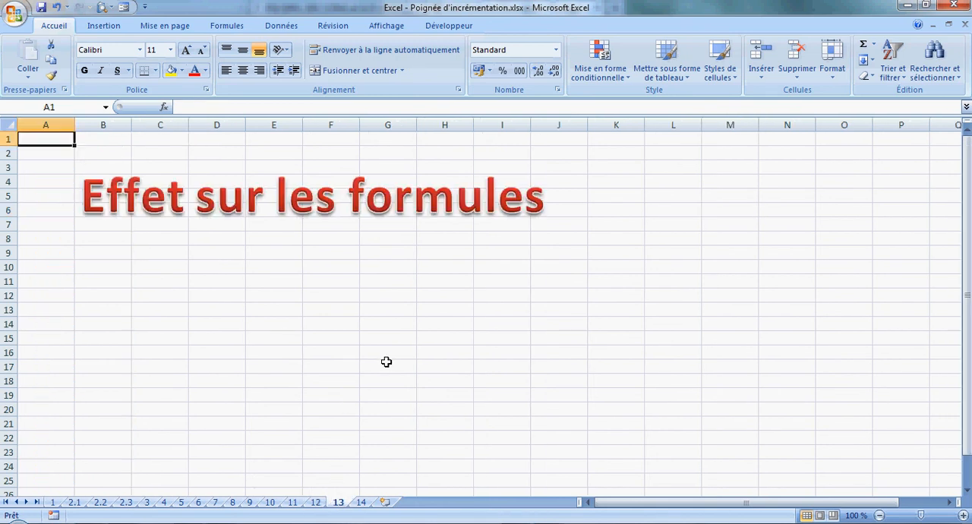
click(361, 502)
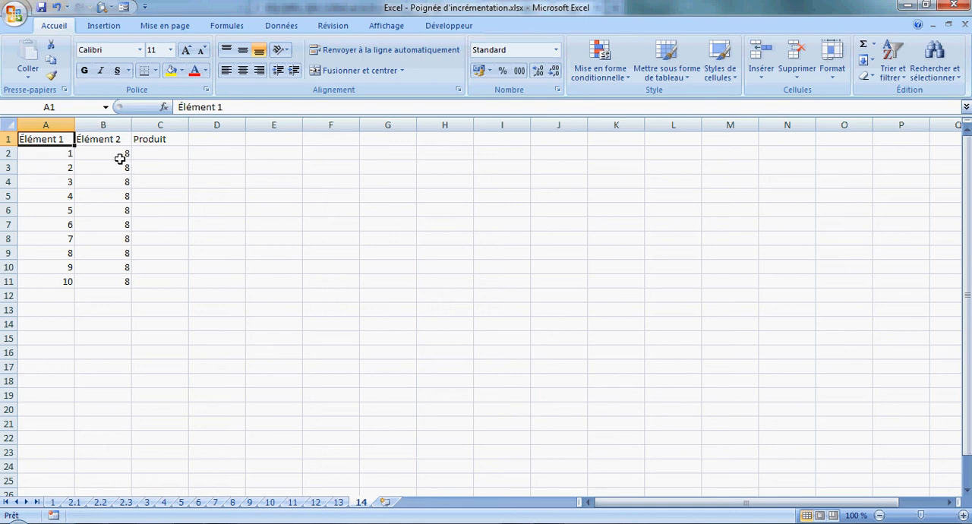
click(160, 155)
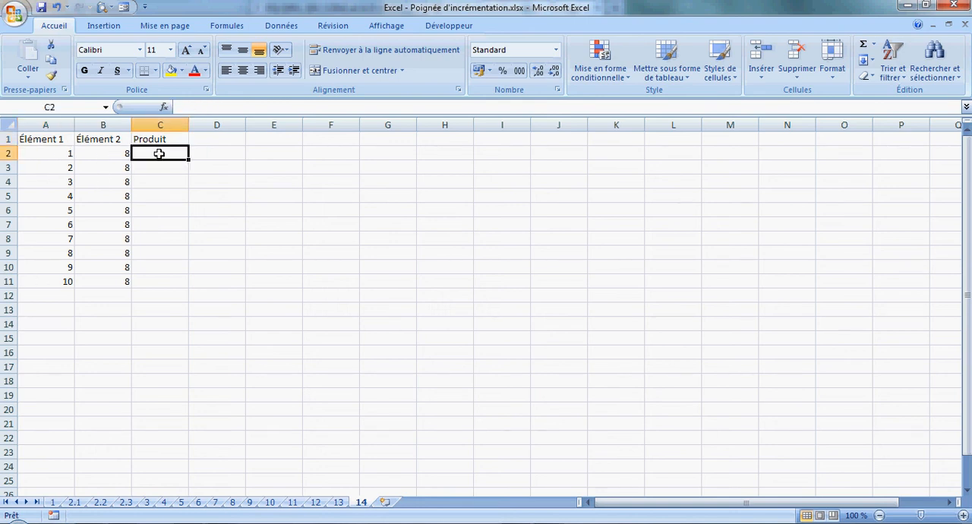
text(=)
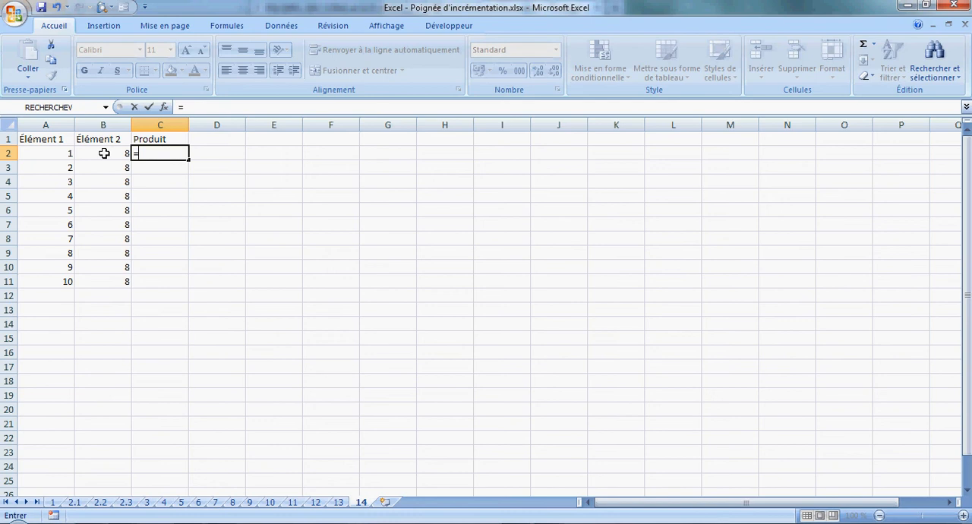
click(59, 153)
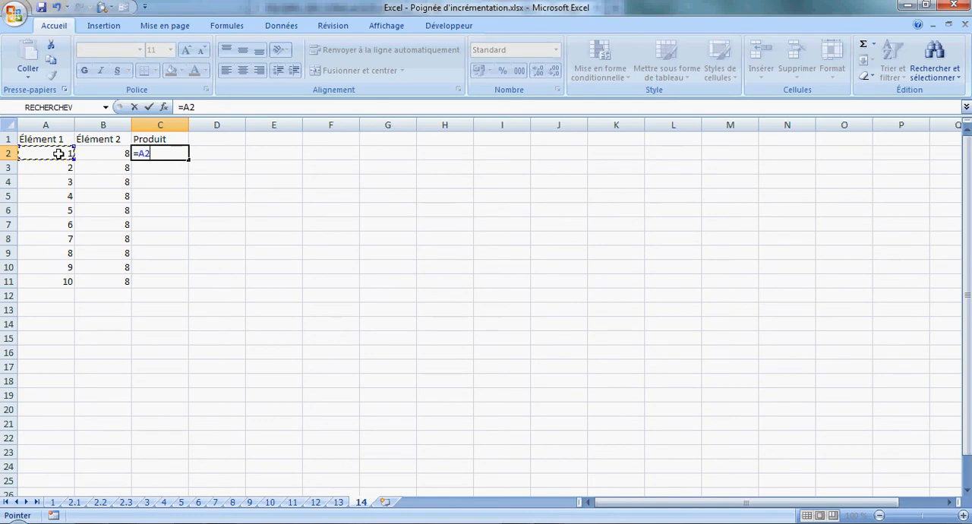
text(*)
click(88, 152)
key(Return)
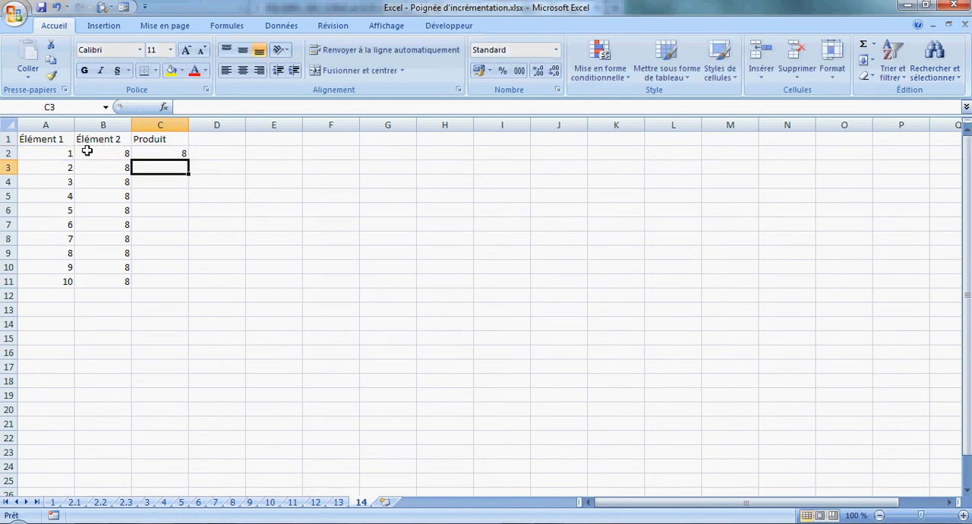
Fill the product formula from C2 down to C11 and check the cell references in C11.
click(144, 153)
drag(188, 162, 191, 287)
click(250, 253)
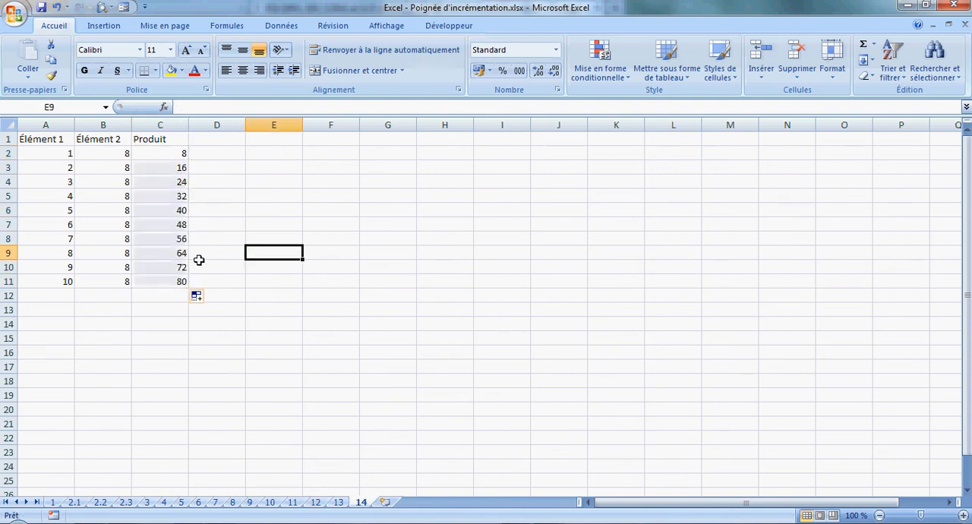
double_click(178, 280)
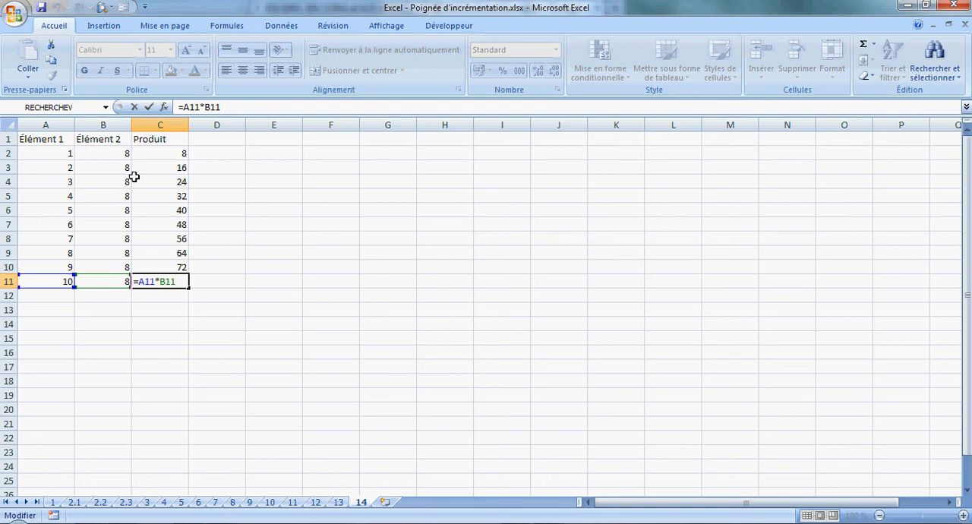
key(Return)
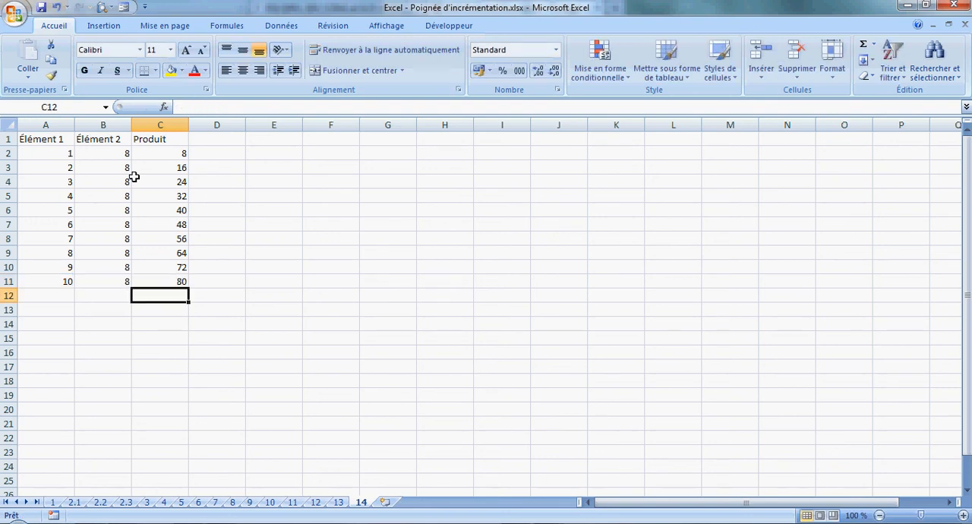